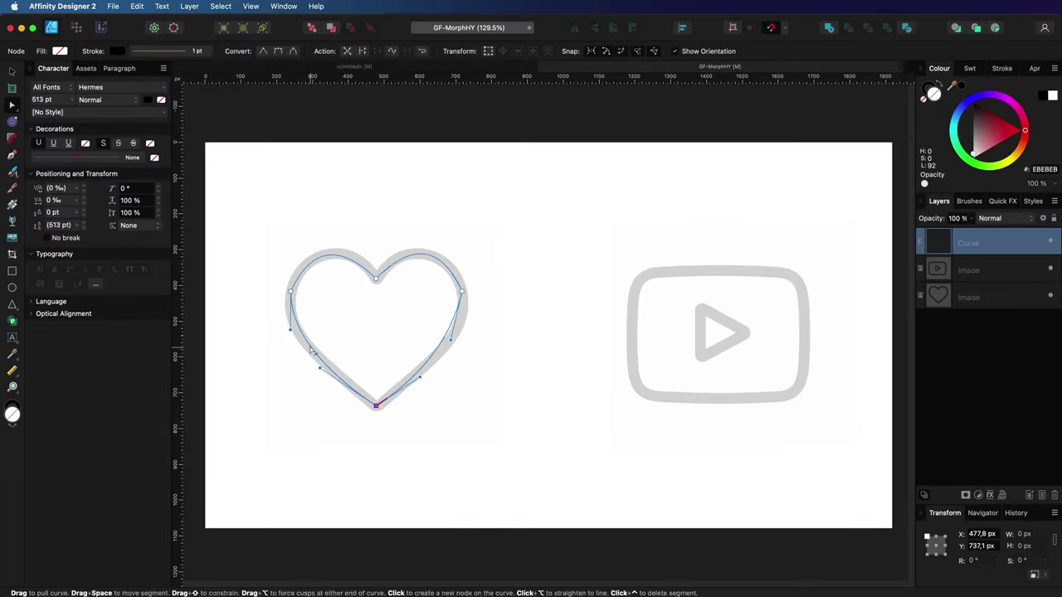
Step: Trace the heart reference image with a closed curve and give the curve a thick black stroke
scroll(340, 225, up, 5)
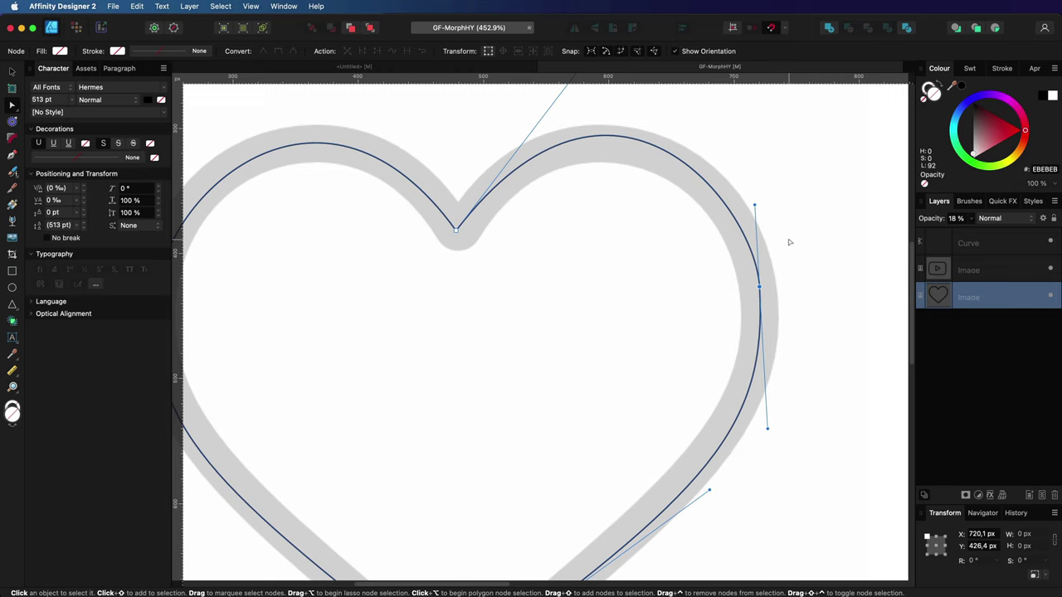
drag(460, 237, 745, 461)
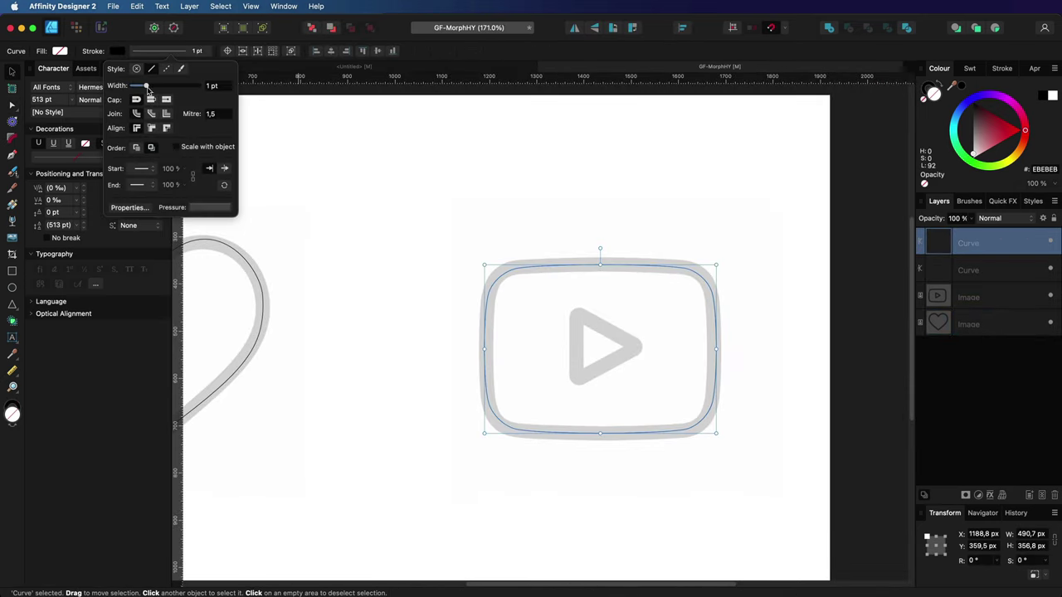
drag(133, 86, 169, 87)
key(v)
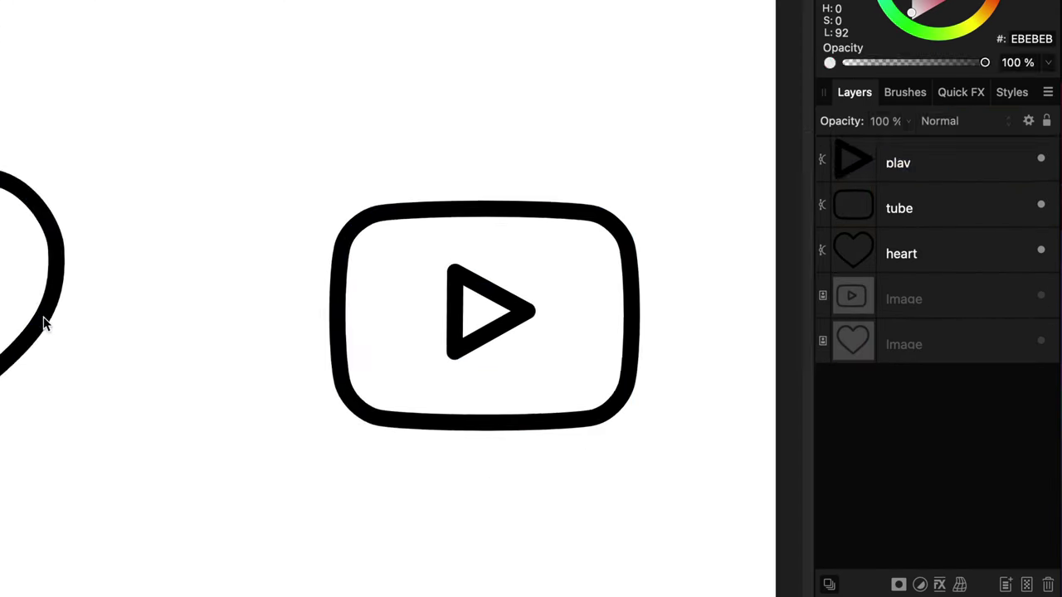
Step: Overlap the tube, play and heart shapes in the middle of the page and make the play layer visible
drag(426, 367, 599, 373)
click(711, 350)
shift+click(752, 399)
drag(752, 400, 579, 400)
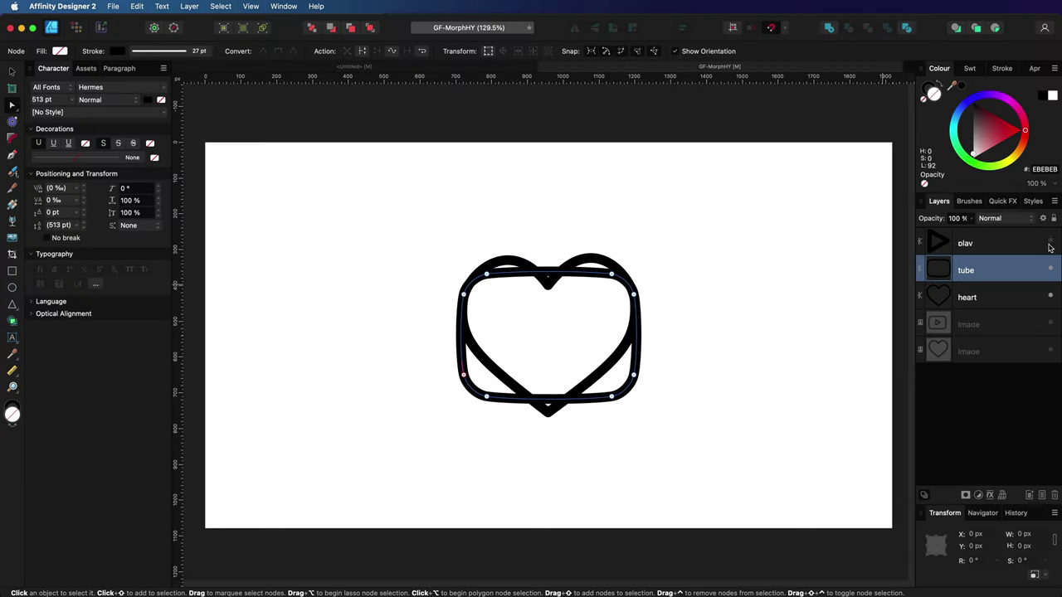
click(1050, 243)
key(Escape)
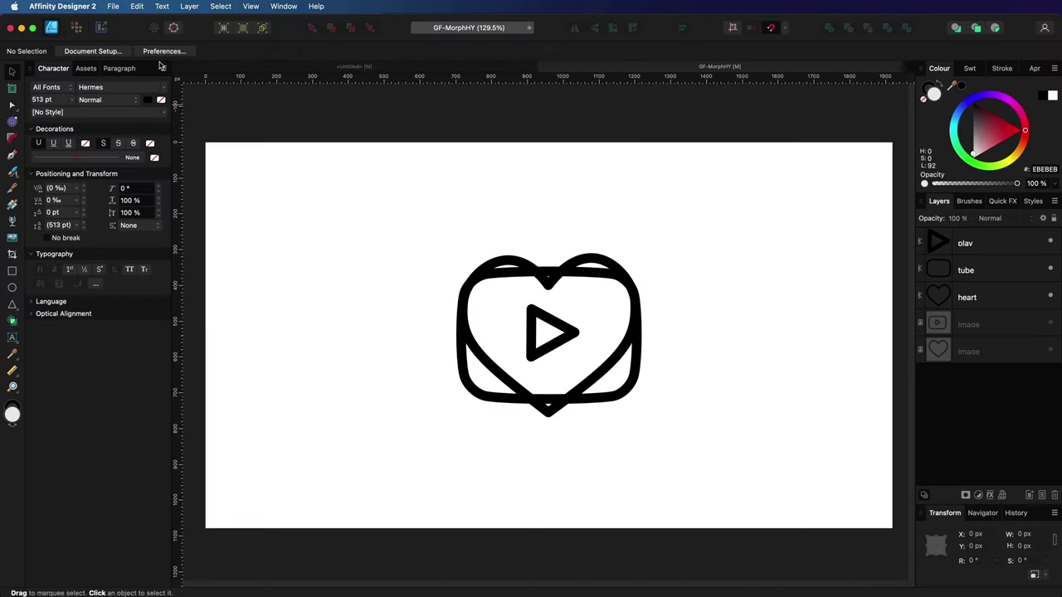
Step: Check the document's page dimensions without changing them and start exporting the artwork
click(110, 51)
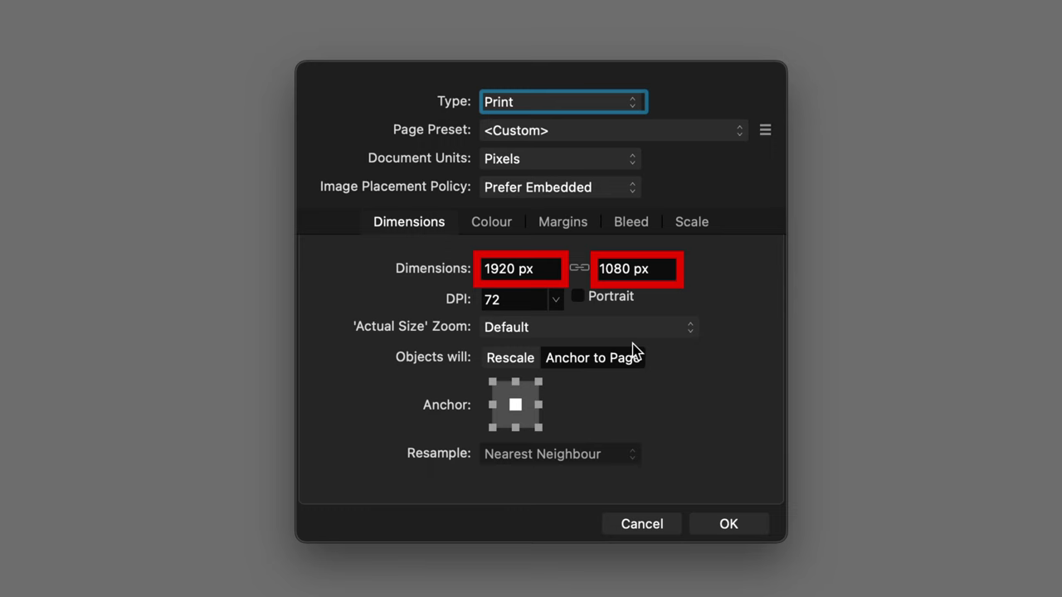
click(649, 527)
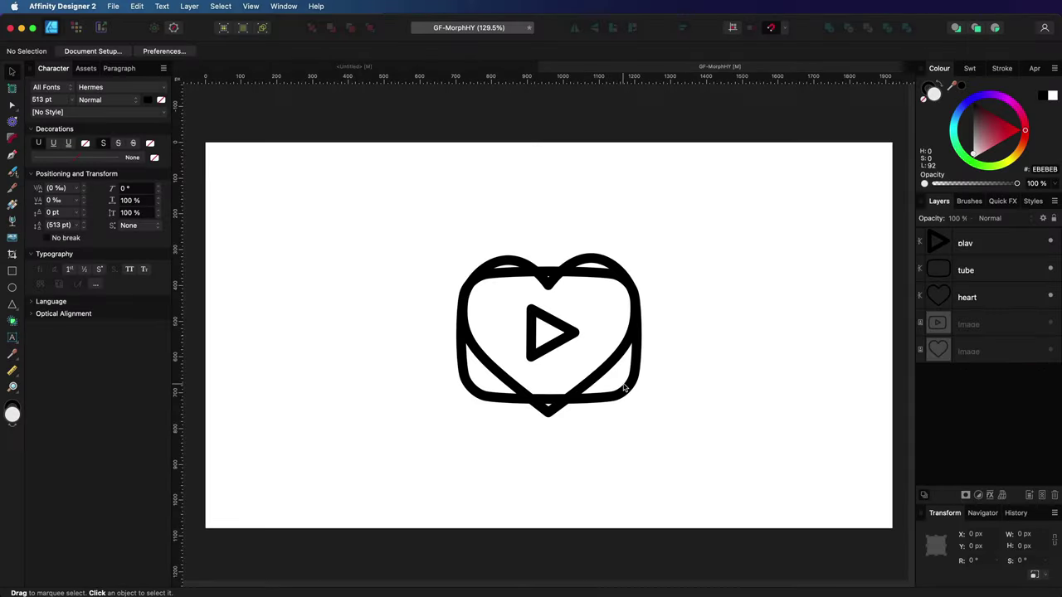
click(626, 388)
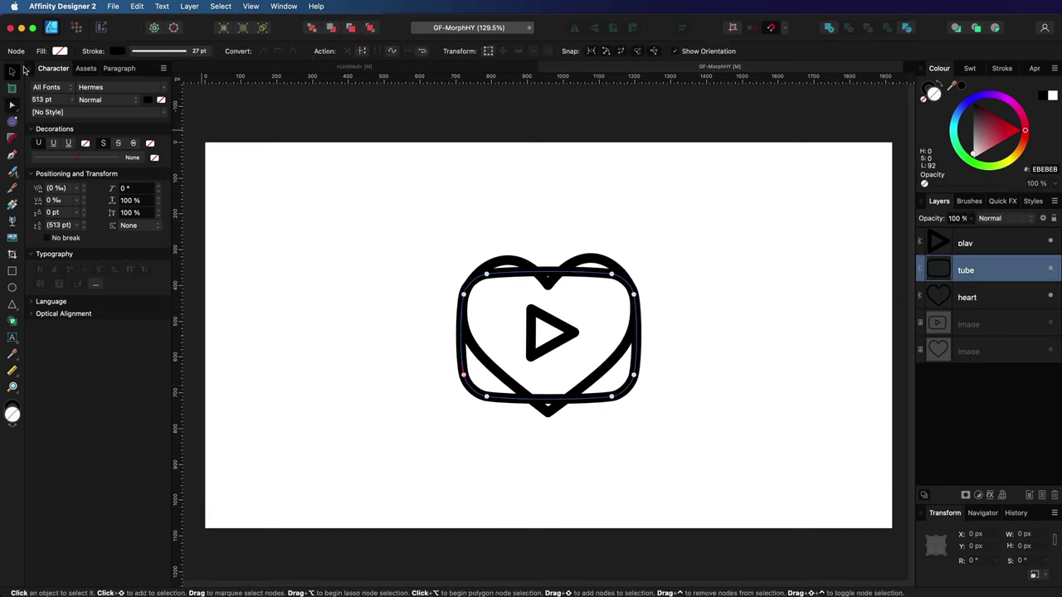
click(113, 6)
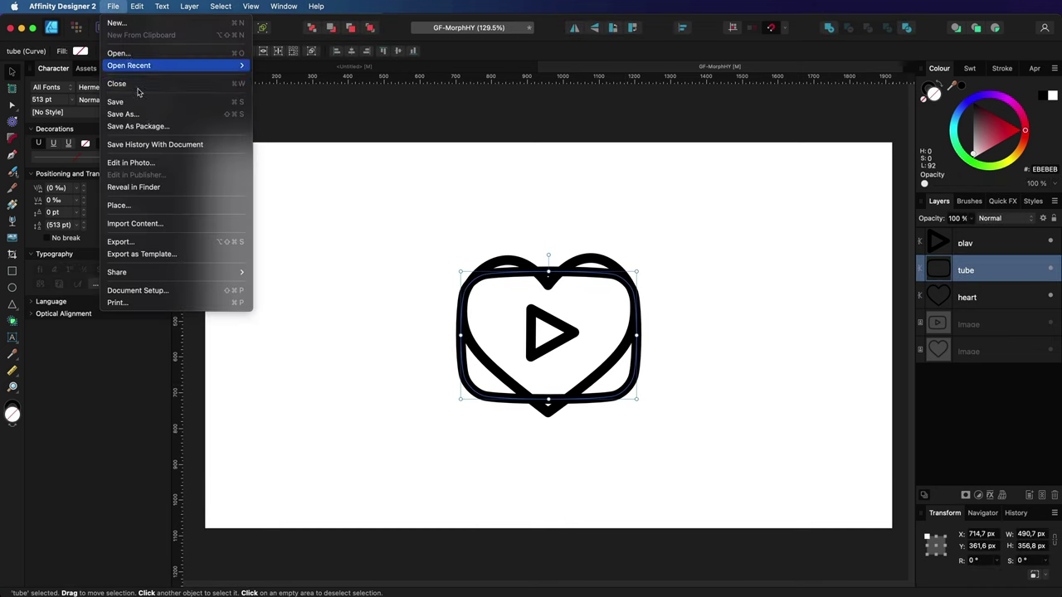
click(152, 239)
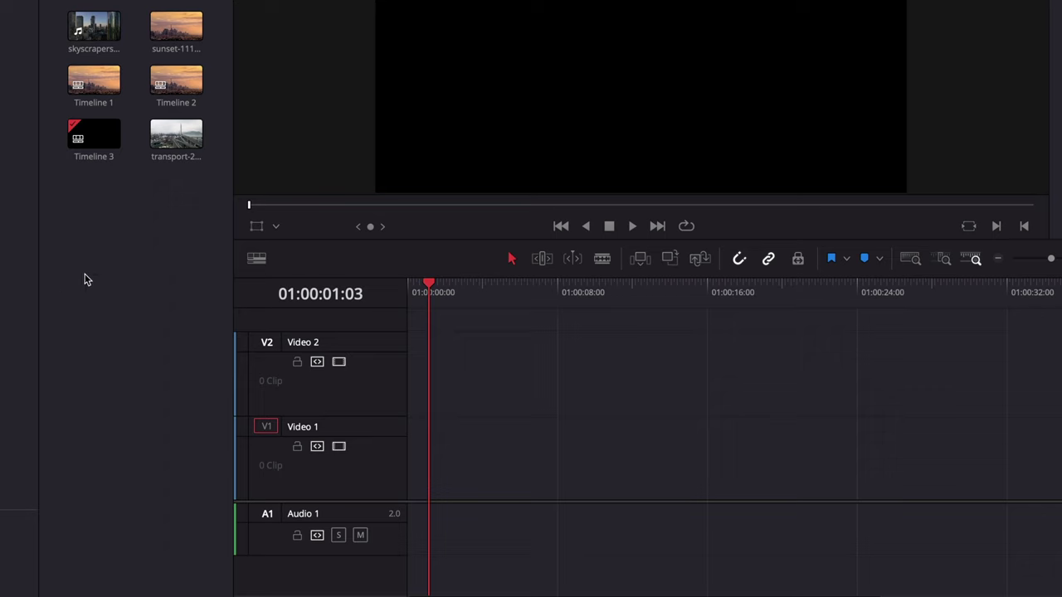
Step: In DaVinci Resolve, create a Fusion composition named HYP and place it at the start of Video 1, shortened to about 3 seconds
right_click(85, 279)
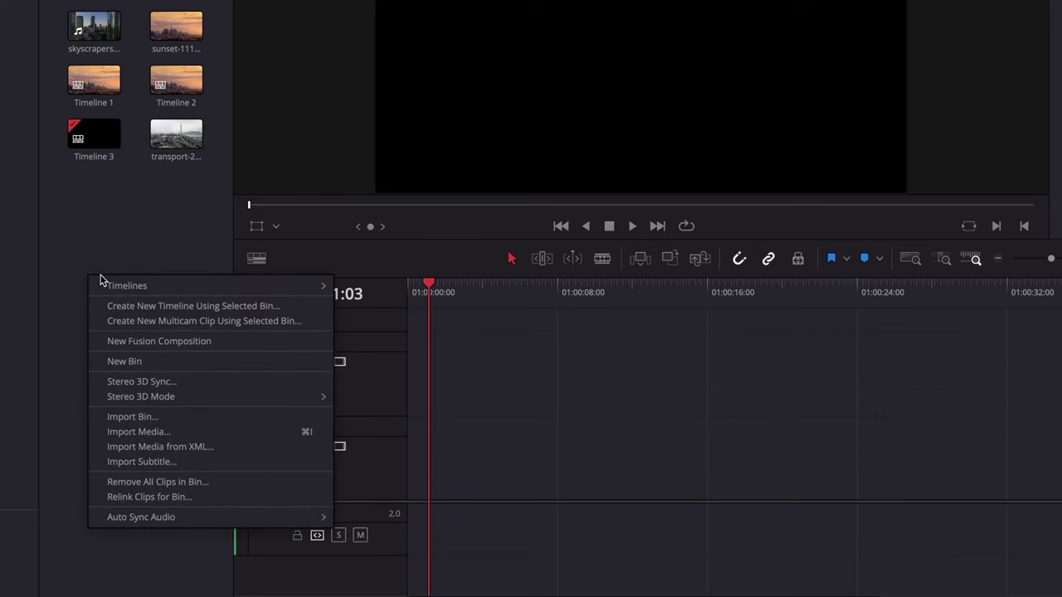
click(144, 341)
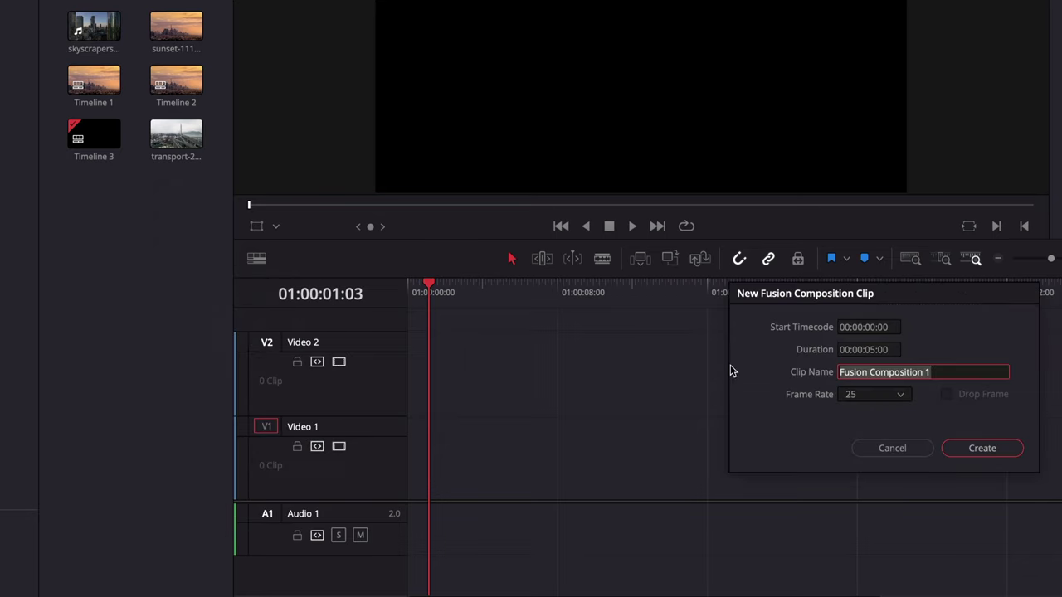
text(HYP)
key(Return)
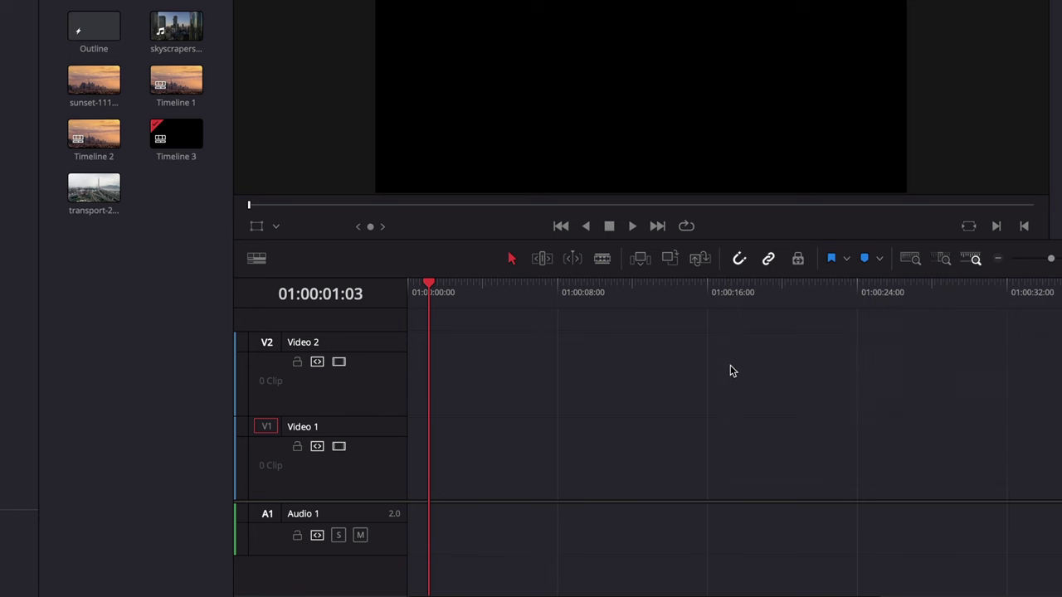
drag(133, 114, 385, 465)
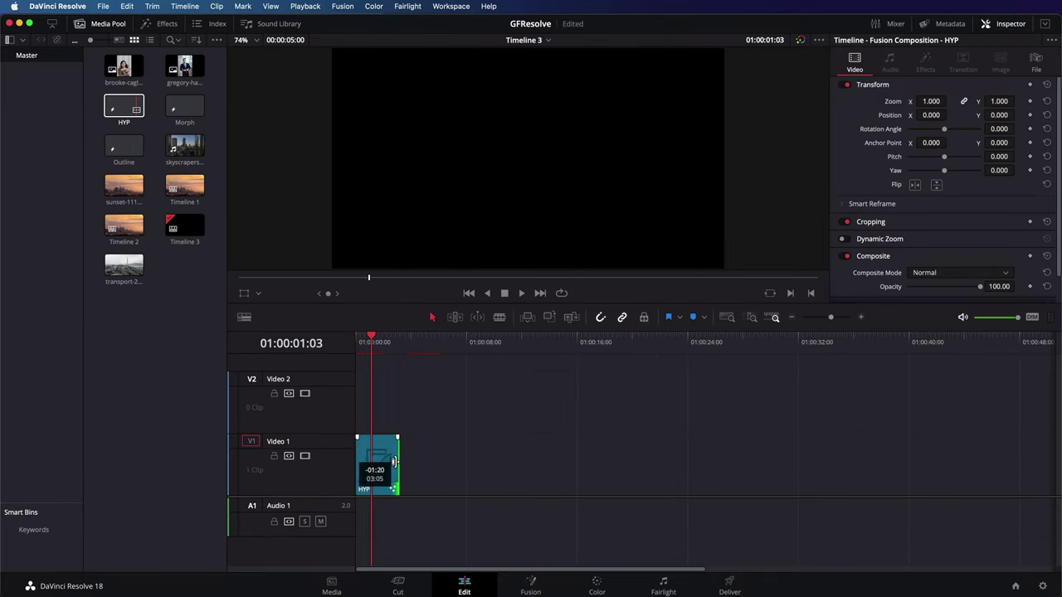
Step: Open the HYP clip for Fusion editing and import the hyp SVG at an image size of 1920 by 1080
click(530, 587)
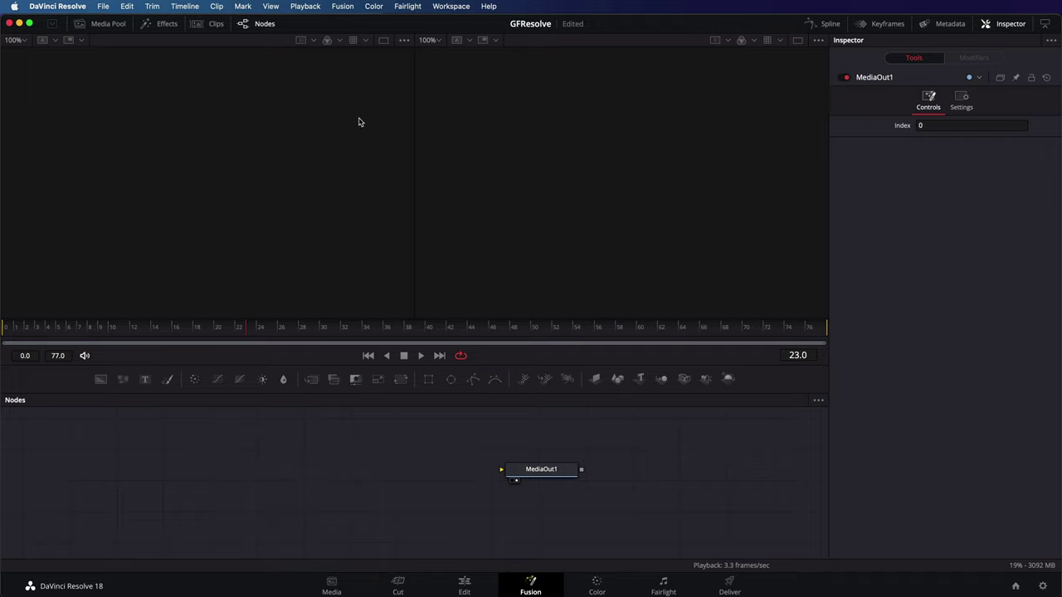
click(346, 10)
mouse_move(364, 71)
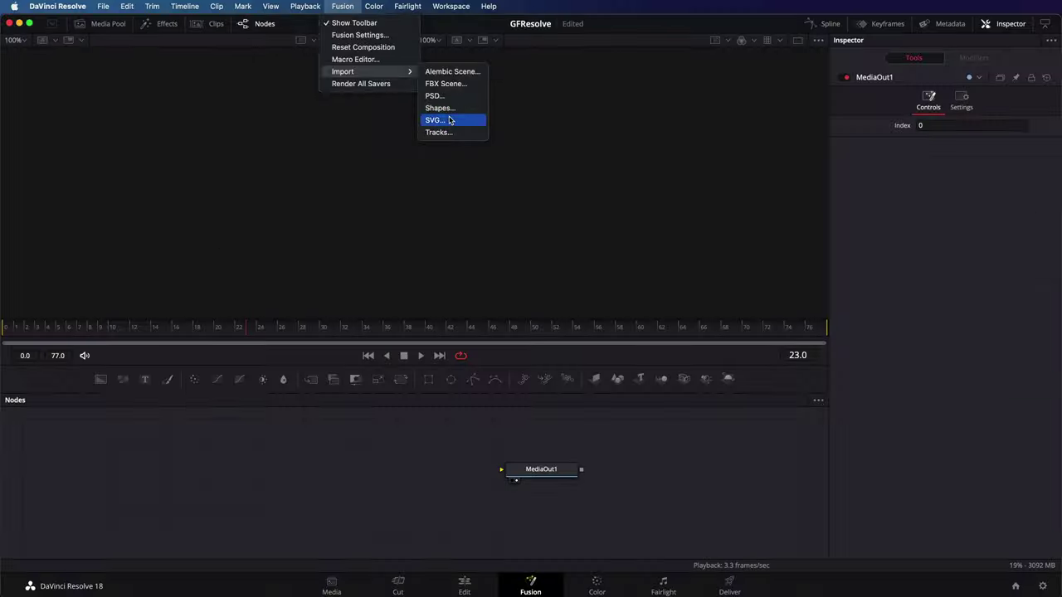
click(578, 314)
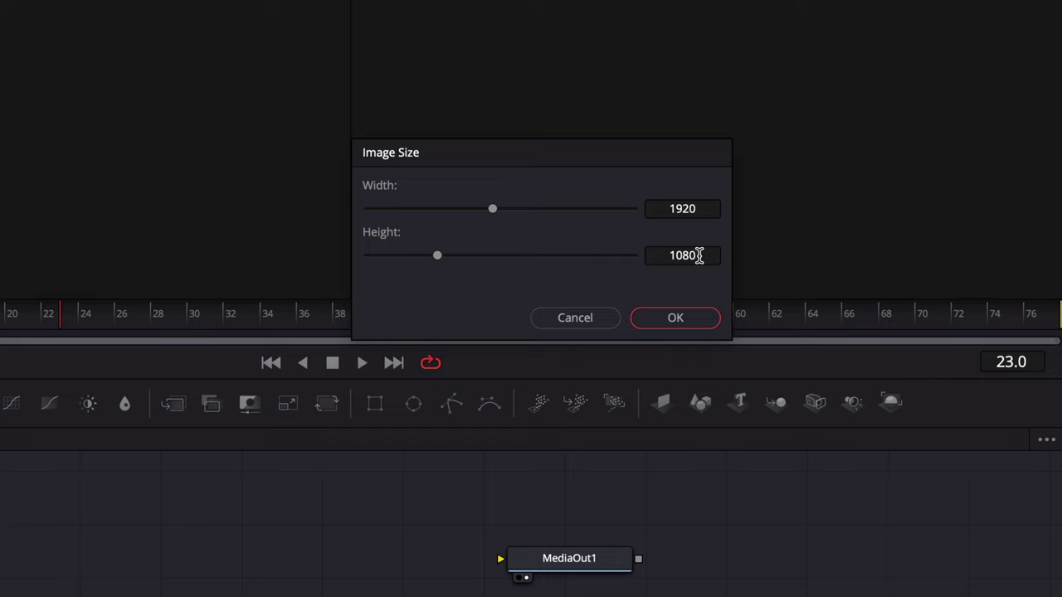
click(694, 325)
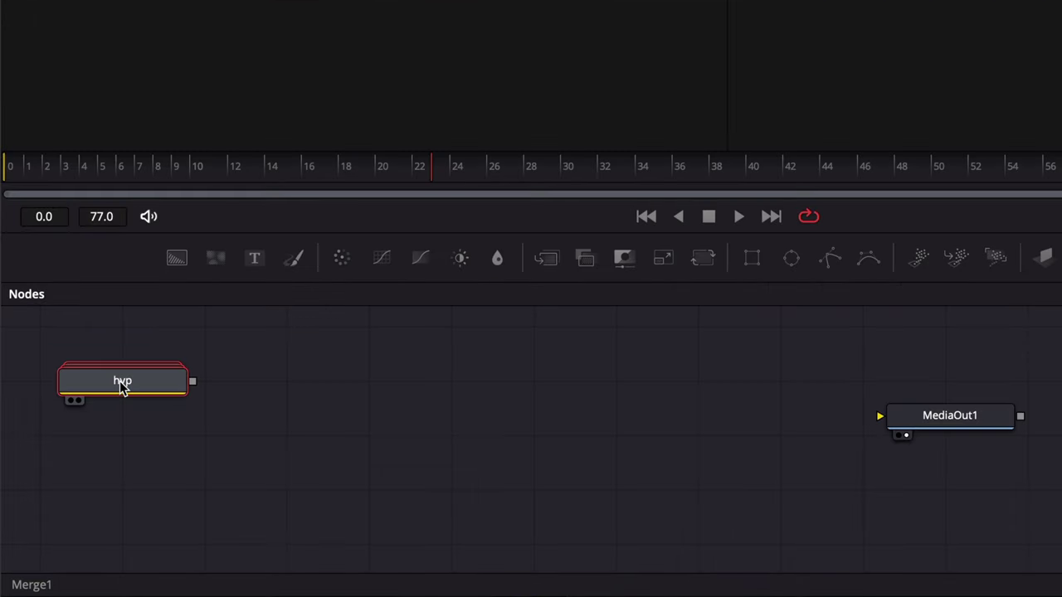
Step: Move the imported hyp group closer to MediaOut1 and connect its output to MediaOut1
drag(122, 386, 492, 396)
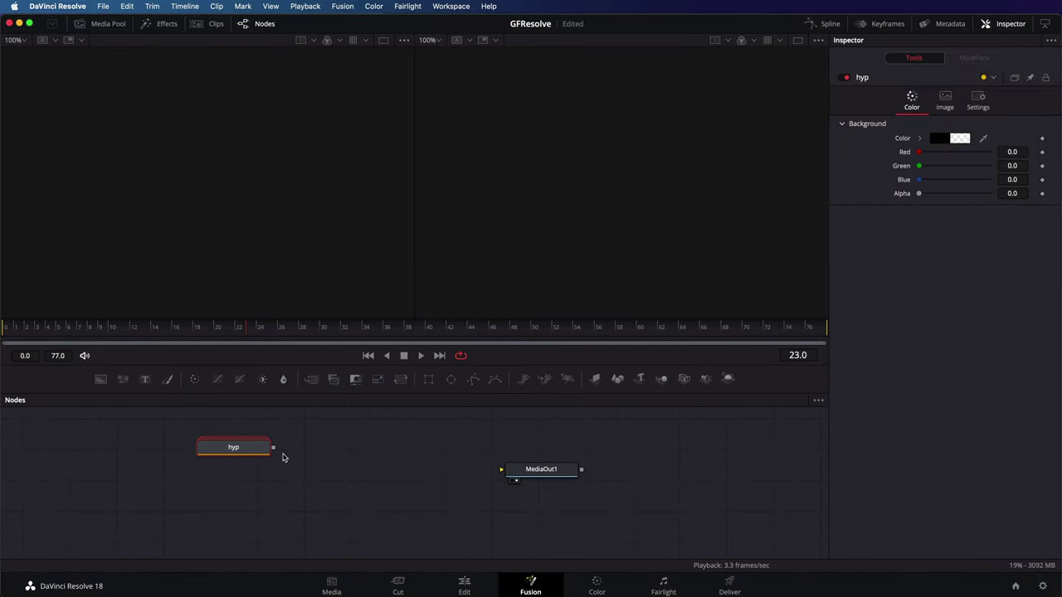
drag(273, 448, 244, 473)
drag(546, 473, 545, 474)
click(380, 513)
click(331, 465)
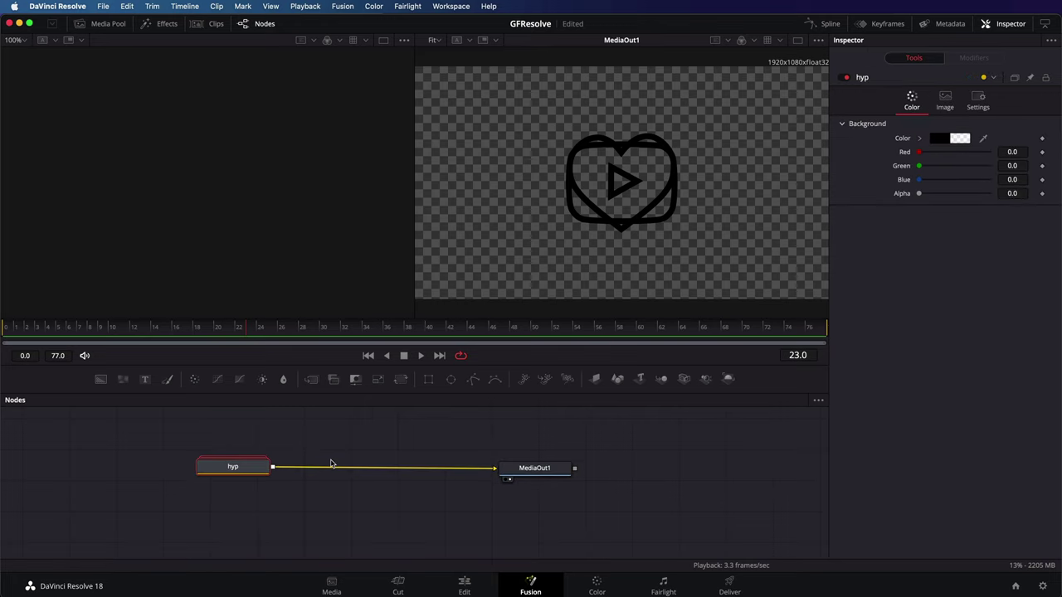
Step: Add a Background node after the hyp group and set its colour to white (FFFFFF)
key(shift+space)
text(back)
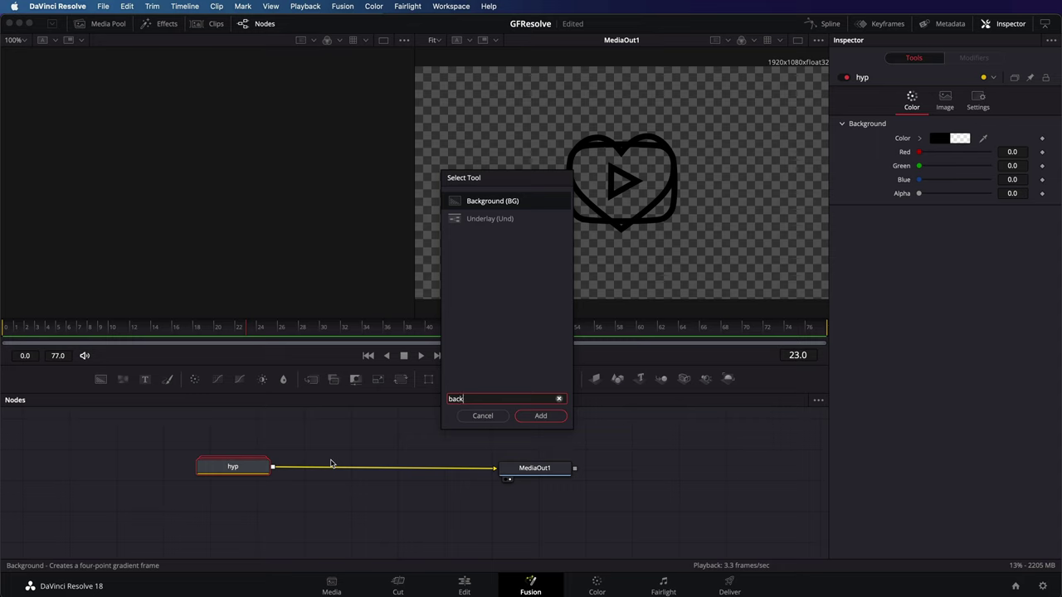
key(Return)
click(948, 193)
click(215, 237)
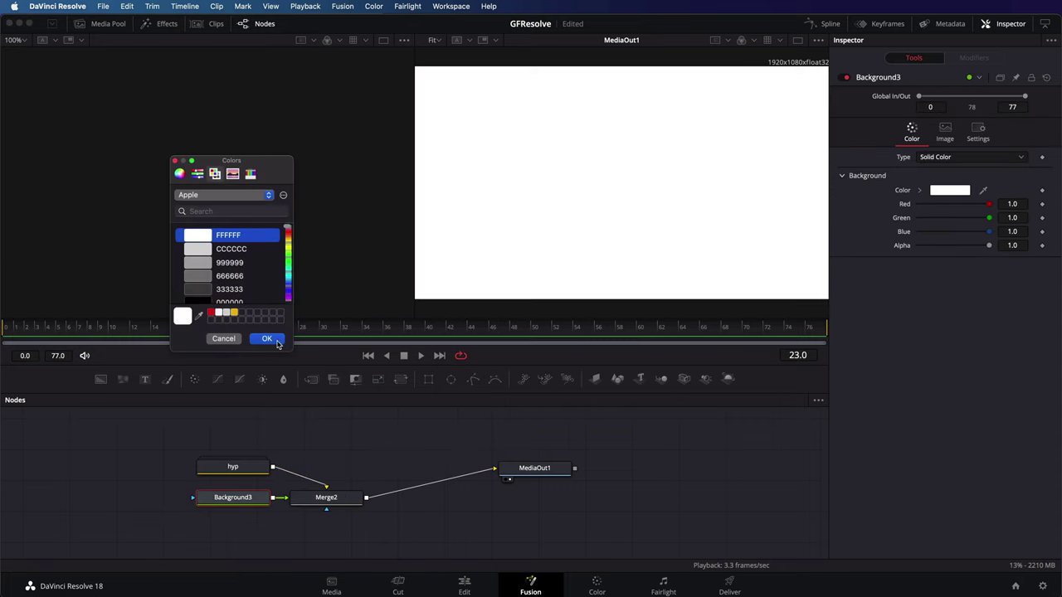
click(276, 341)
Step: Spread the nodes out so Background3, Merge2 and MediaOut1 form a row with hyp above them
drag(536, 470, 540, 499)
drag(333, 499, 384, 499)
drag(258, 466, 306, 442)
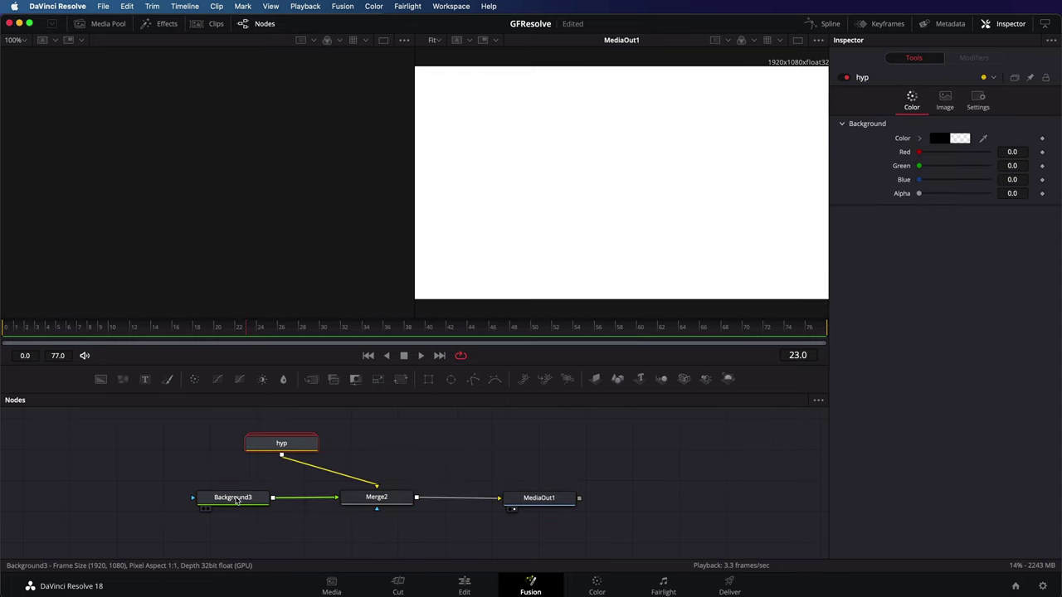
Step: Swap the Merge2 inputs so Background3 feeds the background and hyp the foreground, and place Background3 above the row
click(305, 499)
click(335, 499)
drag(273, 497, 335, 500)
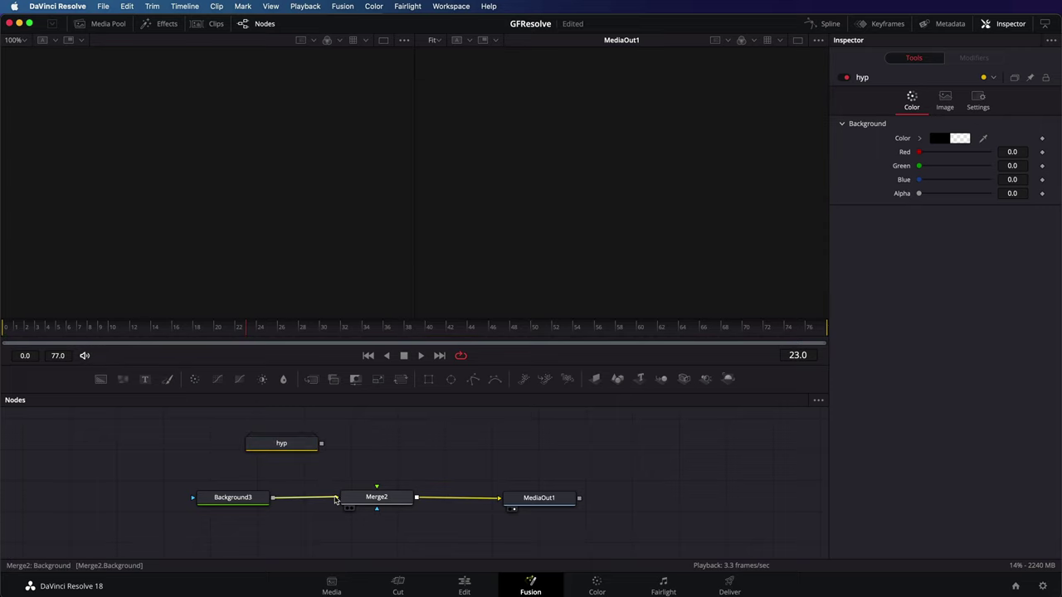
drag(321, 444, 423, 449)
drag(539, 497, 544, 448)
drag(232, 498, 433, 464)
drag(527, 451, 530, 467)
drag(306, 448, 315, 470)
scroll(372, 491, down, 2)
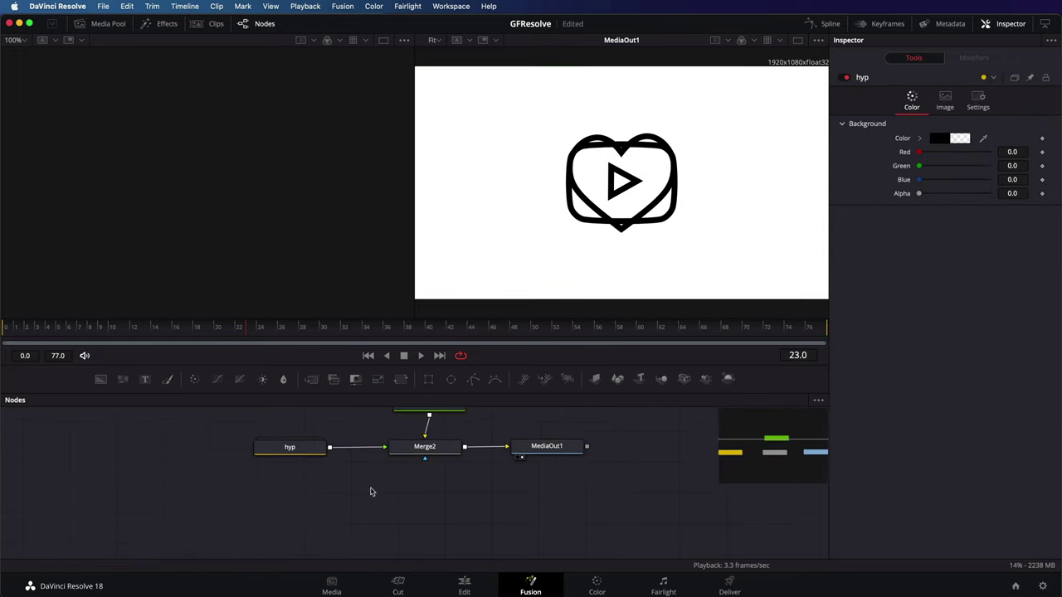
Step: Expand the hyp group, move it clear of Merge2, and show its heart mask in the first viewer
double_click(308, 455)
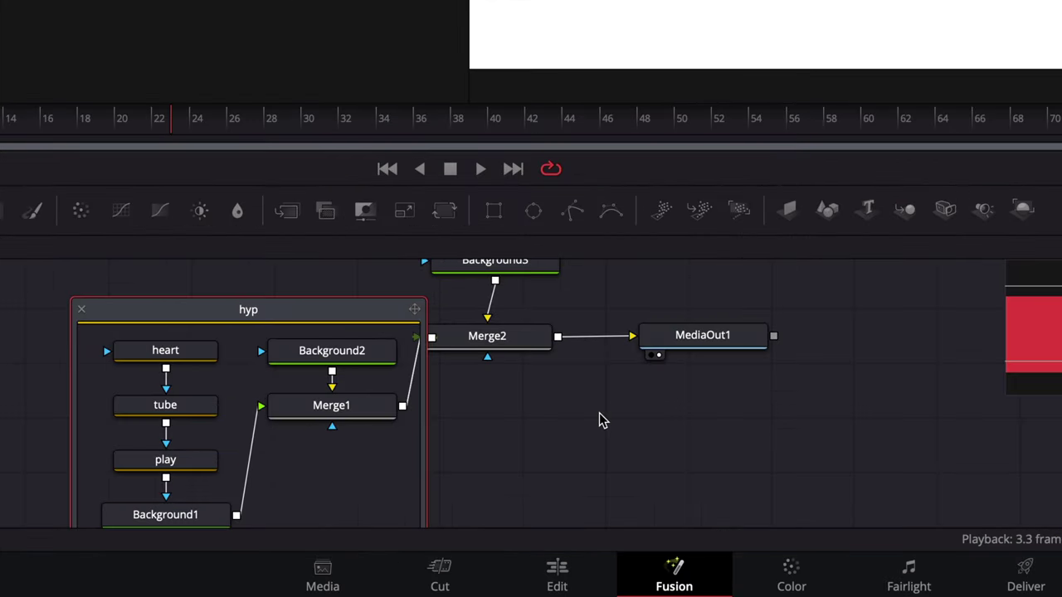
scroll(602, 420, down, 3)
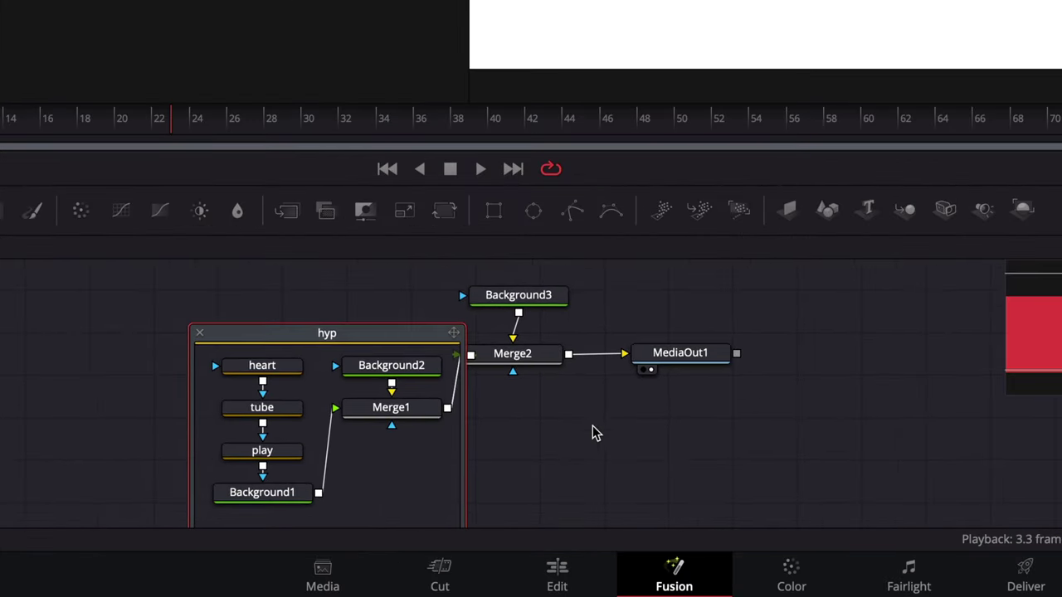
drag(345, 336, 270, 321)
click(211, 341)
key(1)
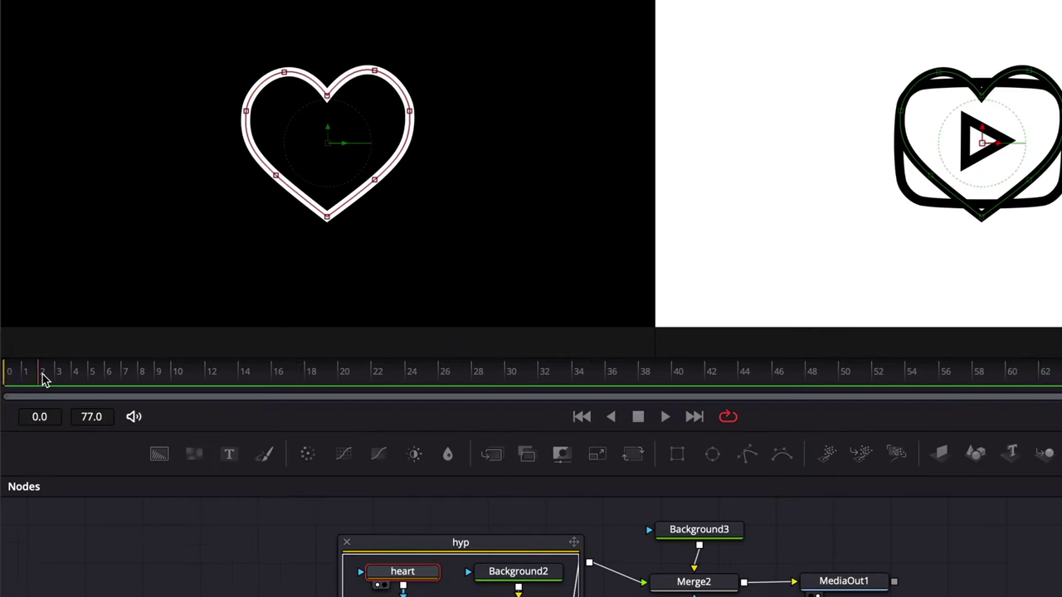
Step: Set shape animation keyframes on the heart mask at frame 0 and frame 20
drag(26, 329, 2, 329)
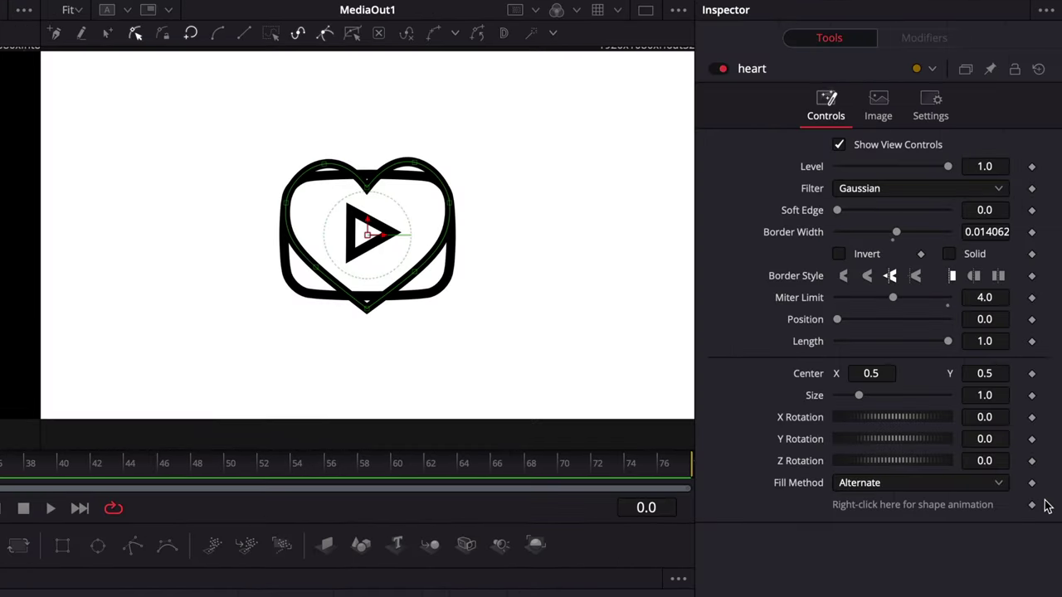
click(1032, 505)
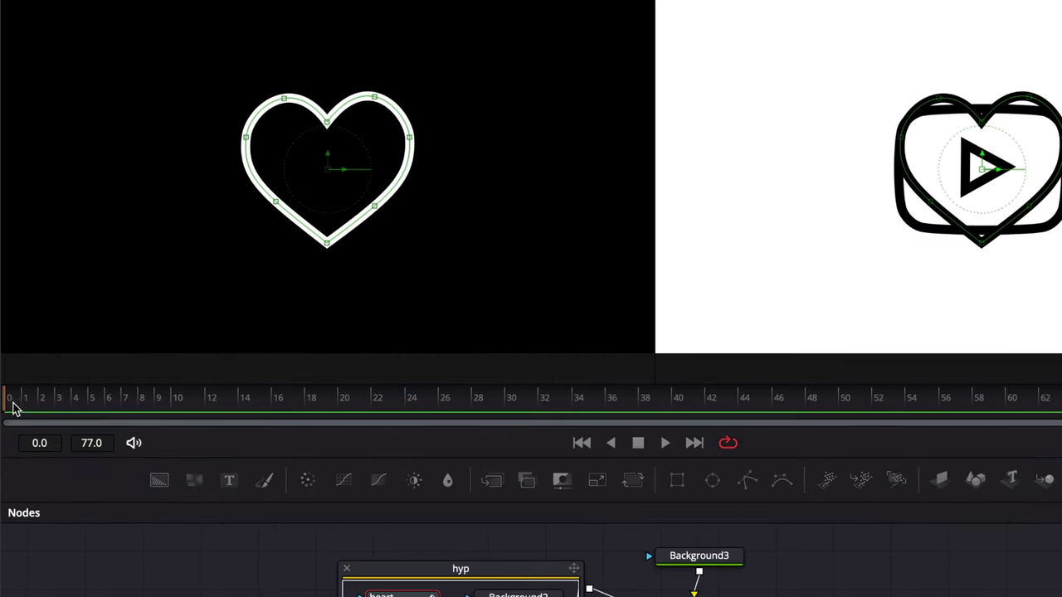
drag(12, 402, 358, 410)
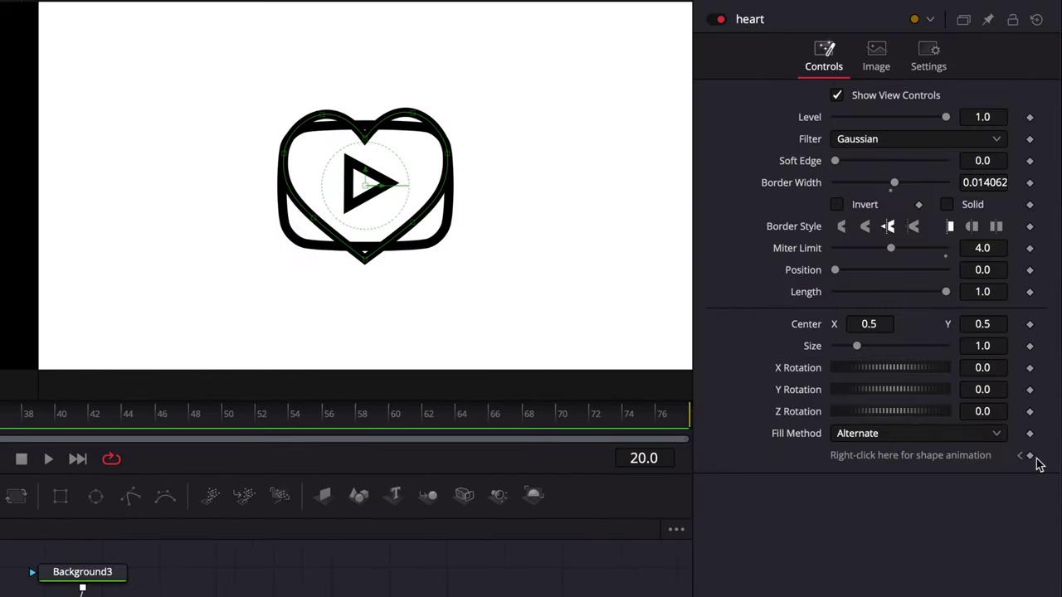
click(1029, 456)
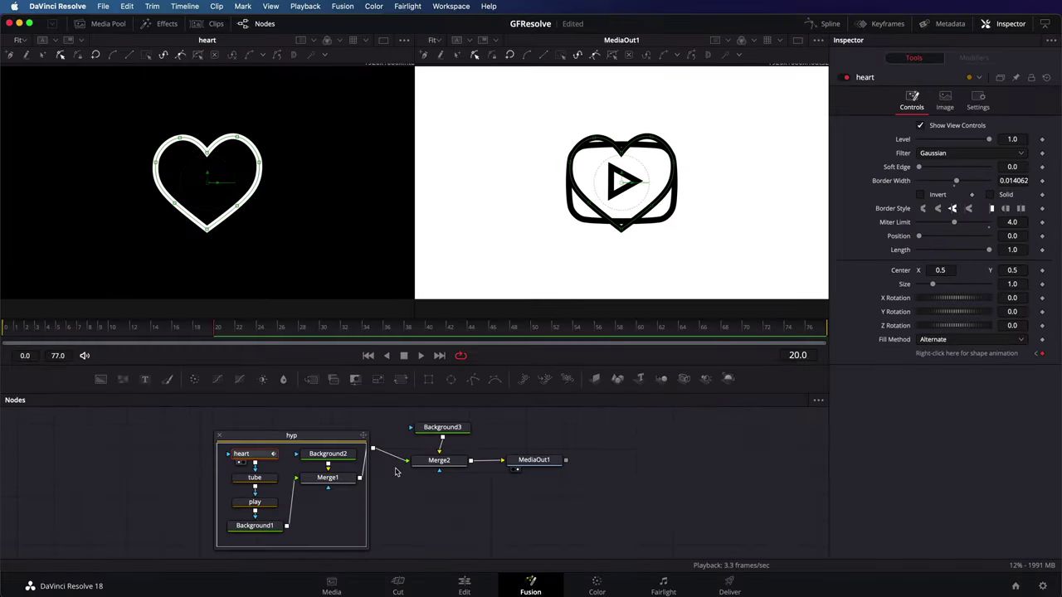
Step: Select all points of the tube mask and copy its polyline
click(264, 480)
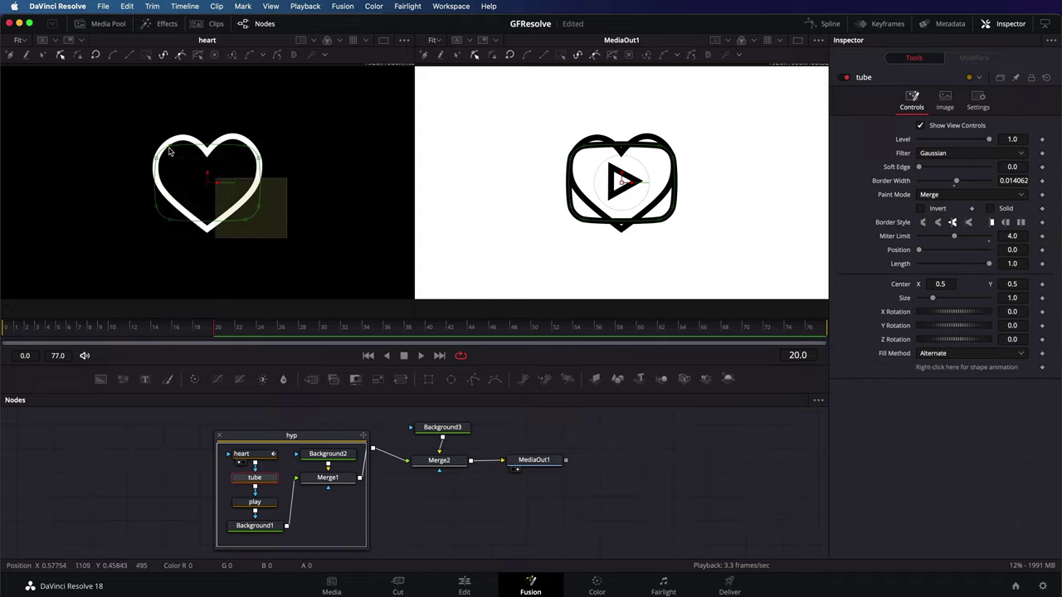
drag(168, 151, 126, 118)
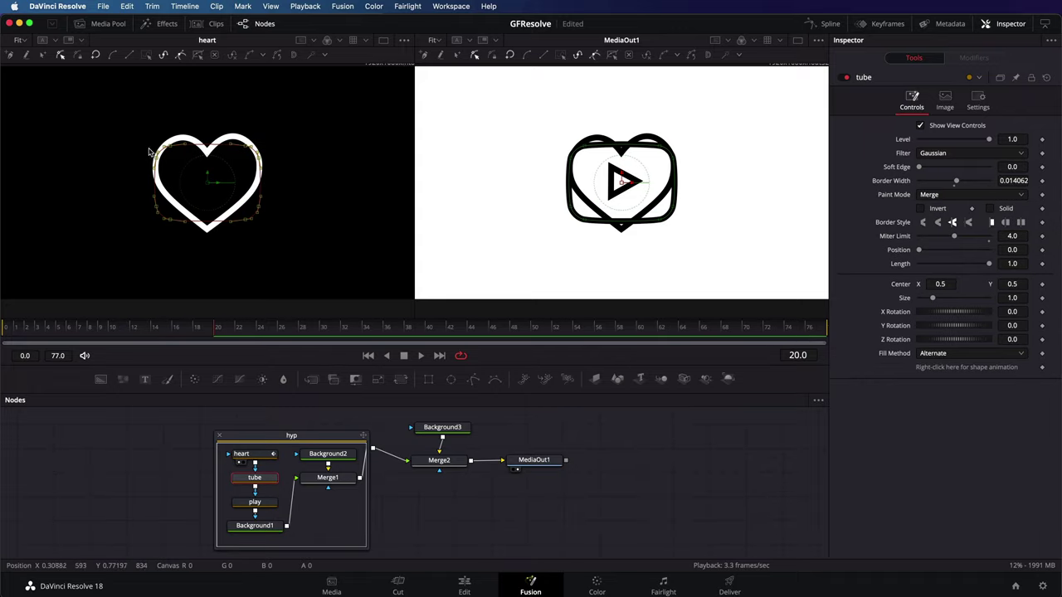
right_click(179, 222)
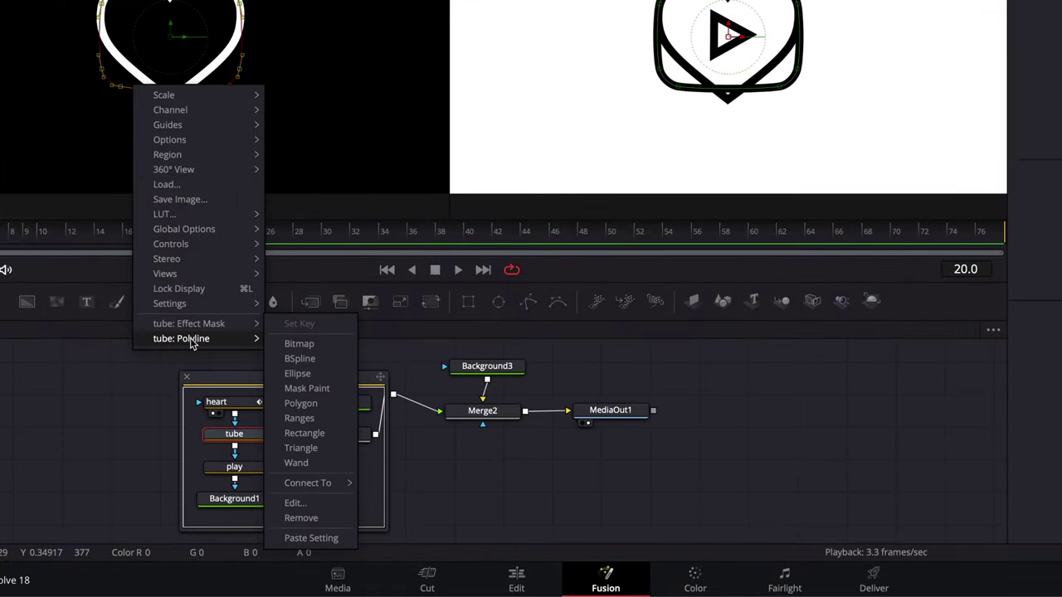
mouse_move(191, 342)
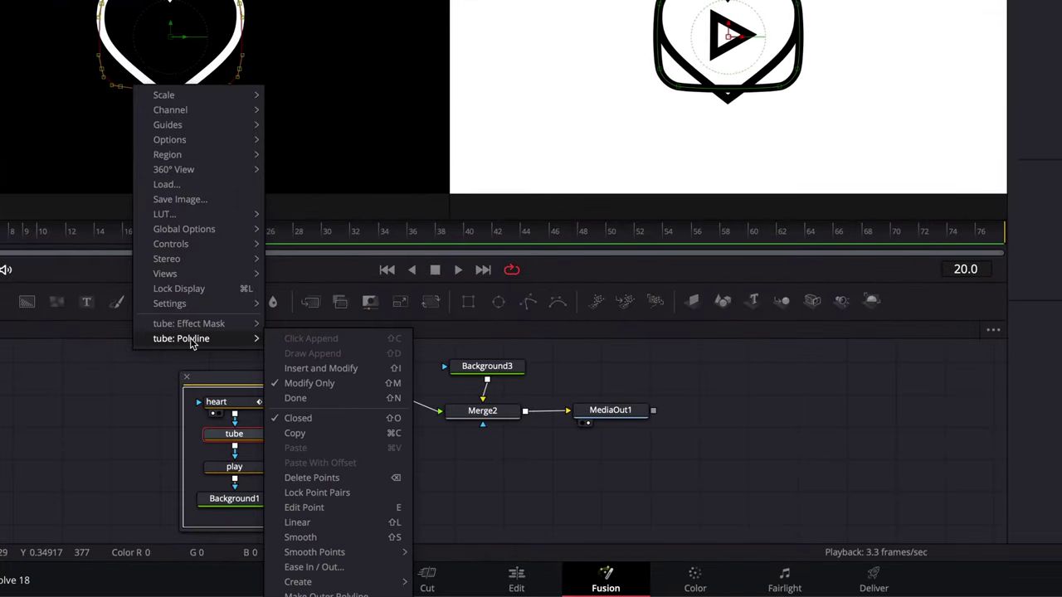
click(323, 434)
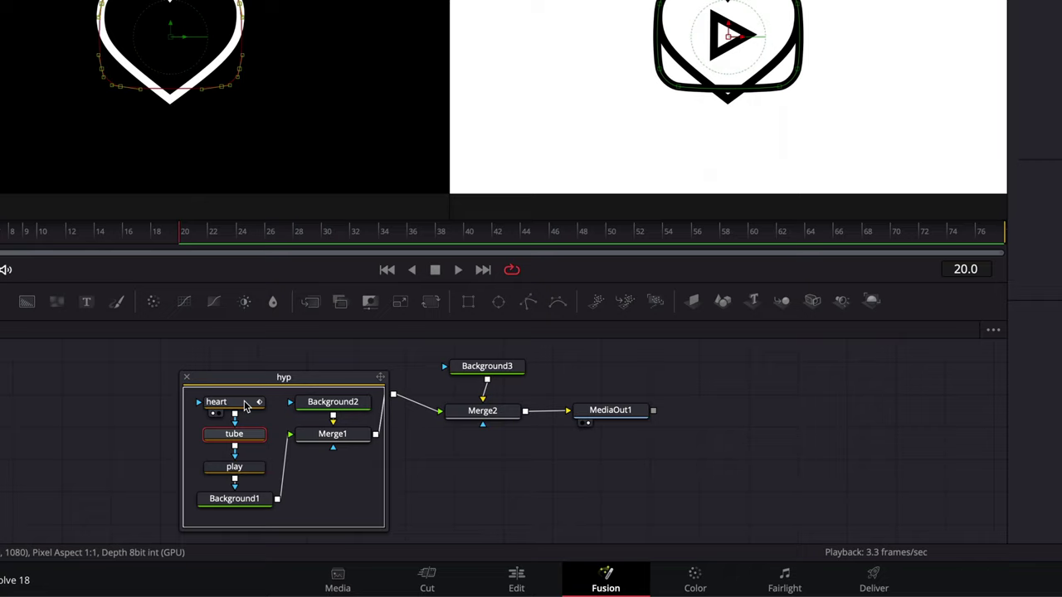
Step: Paste the copied tube polyline over all of the heart mask's points at frame 20, using Insert and Modify mode
click(245, 403)
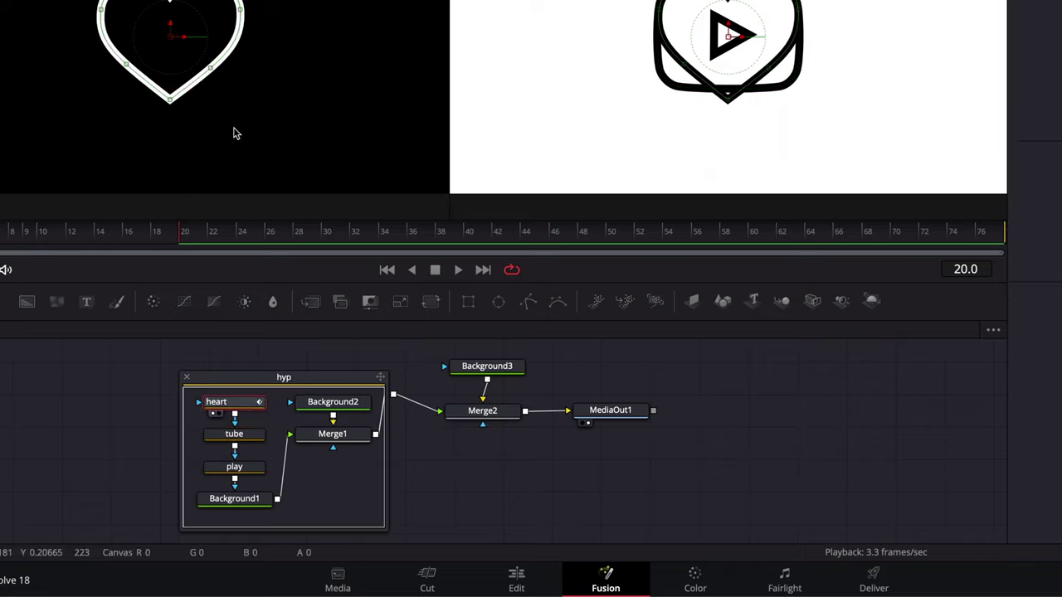
right_click(194, 84)
mouse_move(236, 336)
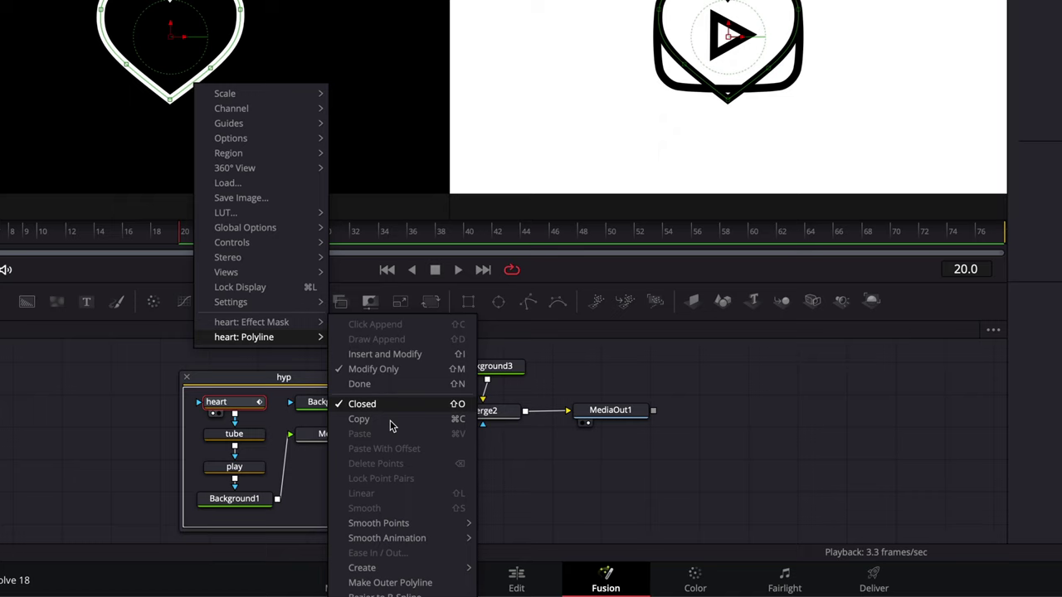
click(32, 3)
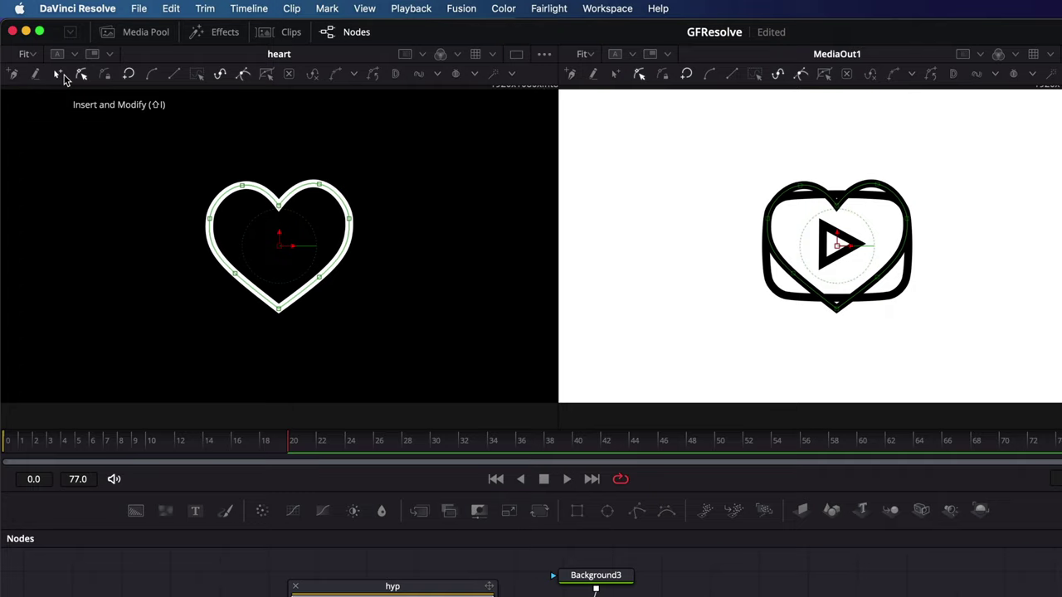
click(64, 76)
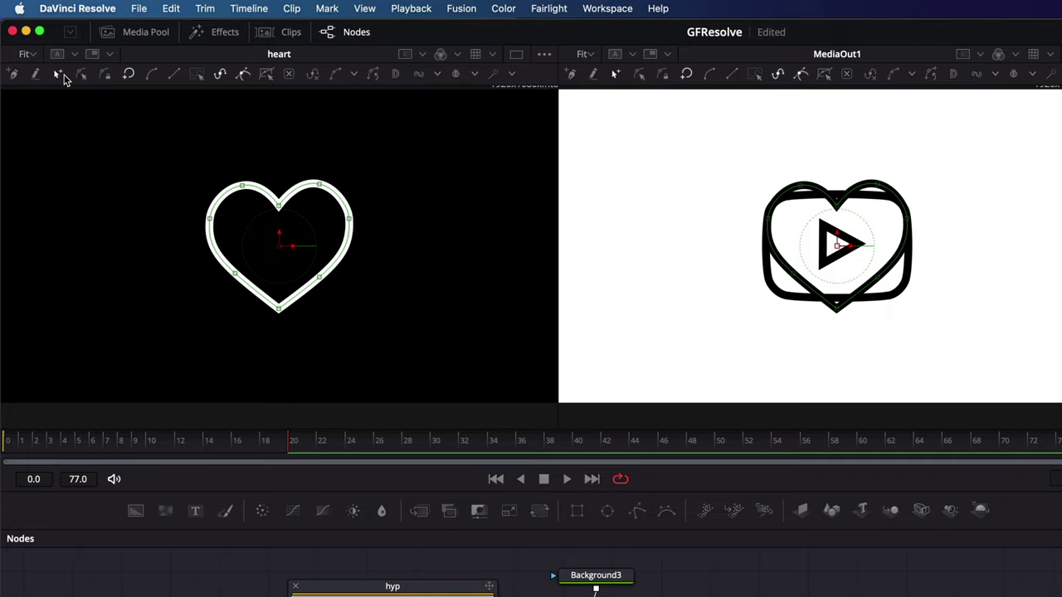
drag(151, 131, 429, 335)
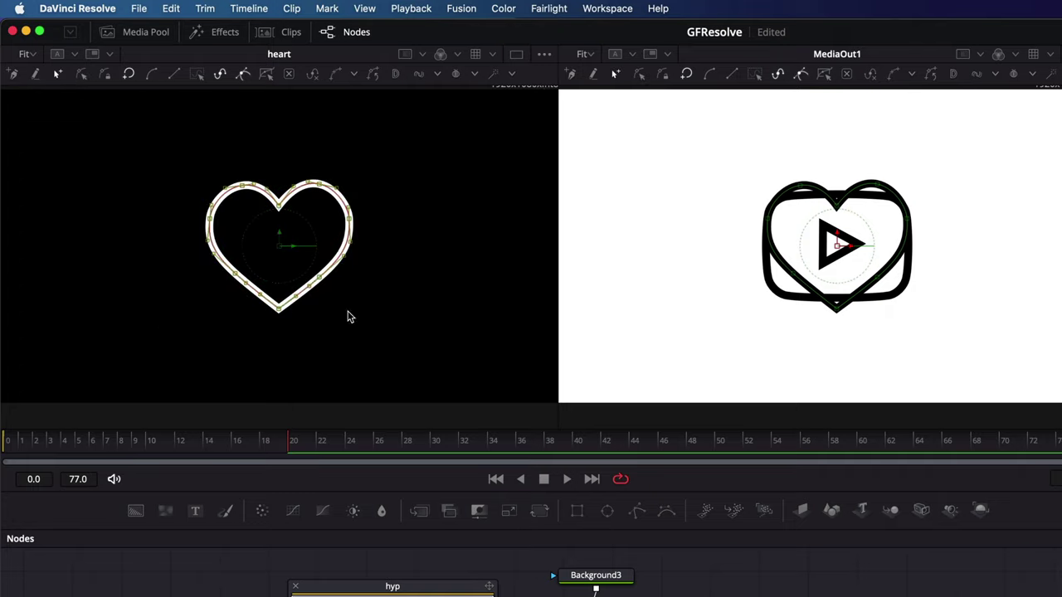
right_click(289, 300)
mouse_move(357, 551)
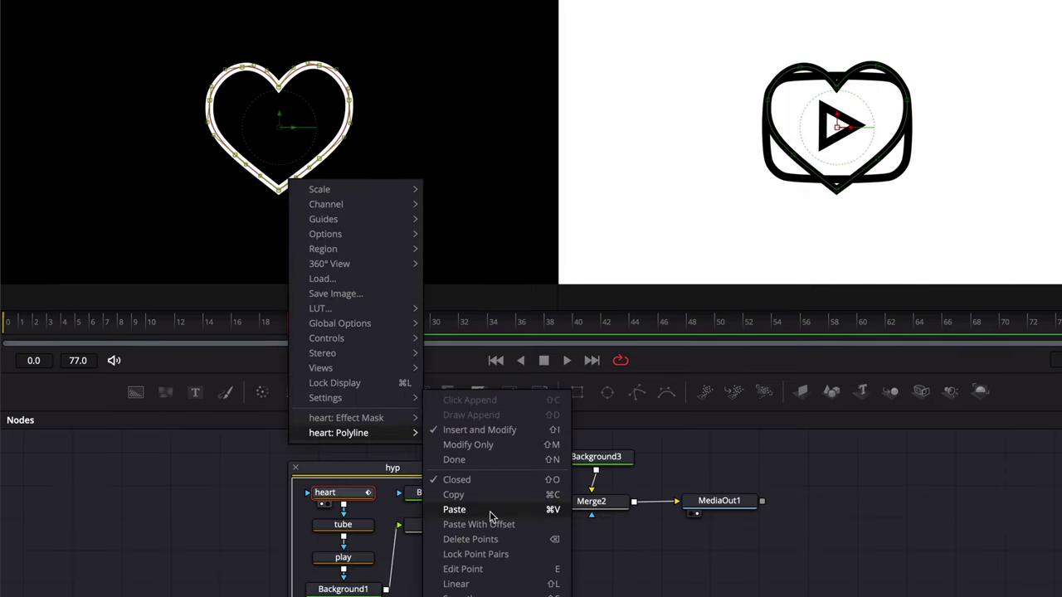
click(491, 516)
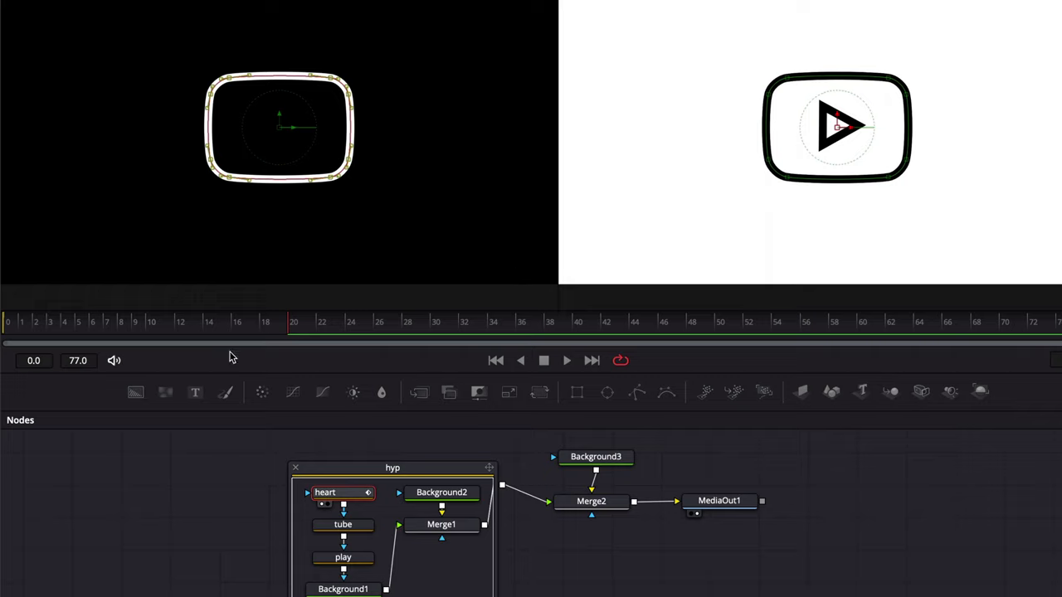
Step: Scrub back to frame 0 to check the morph, and delete the hyp group
drag(285, 324, 300, 345)
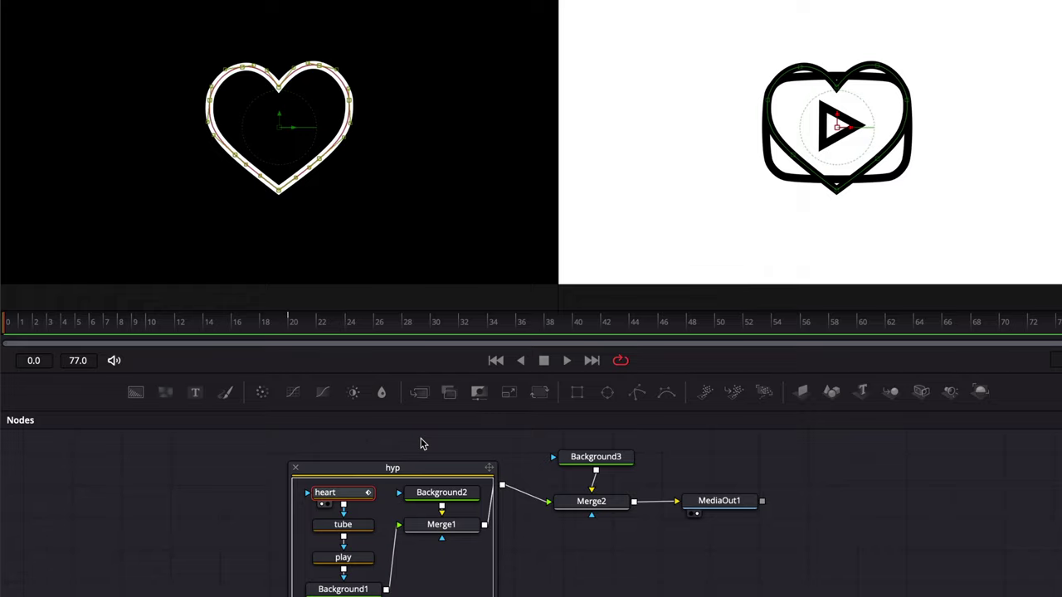
click(418, 469)
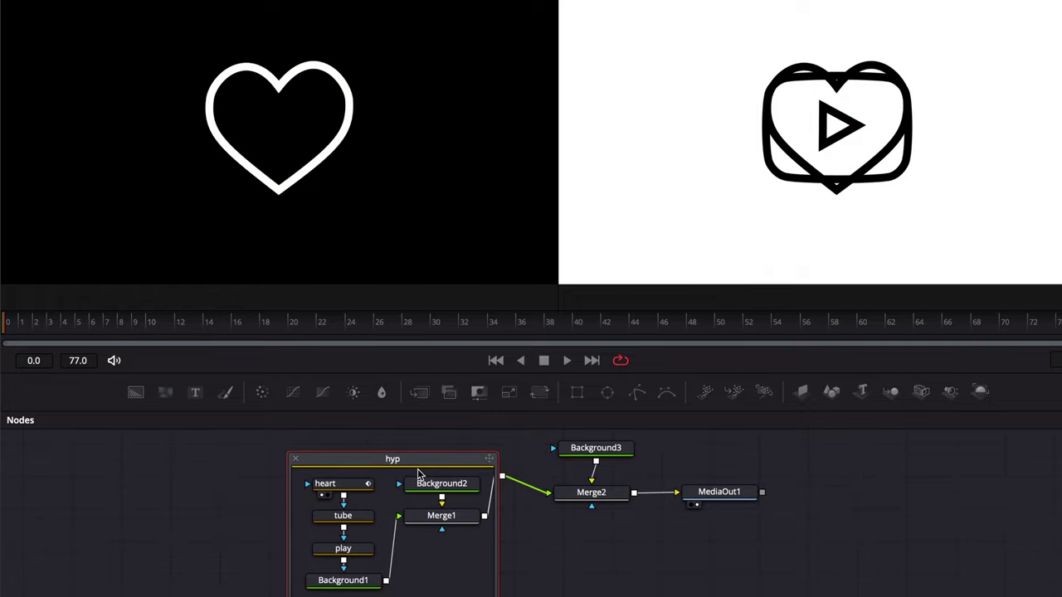
key(Delete)
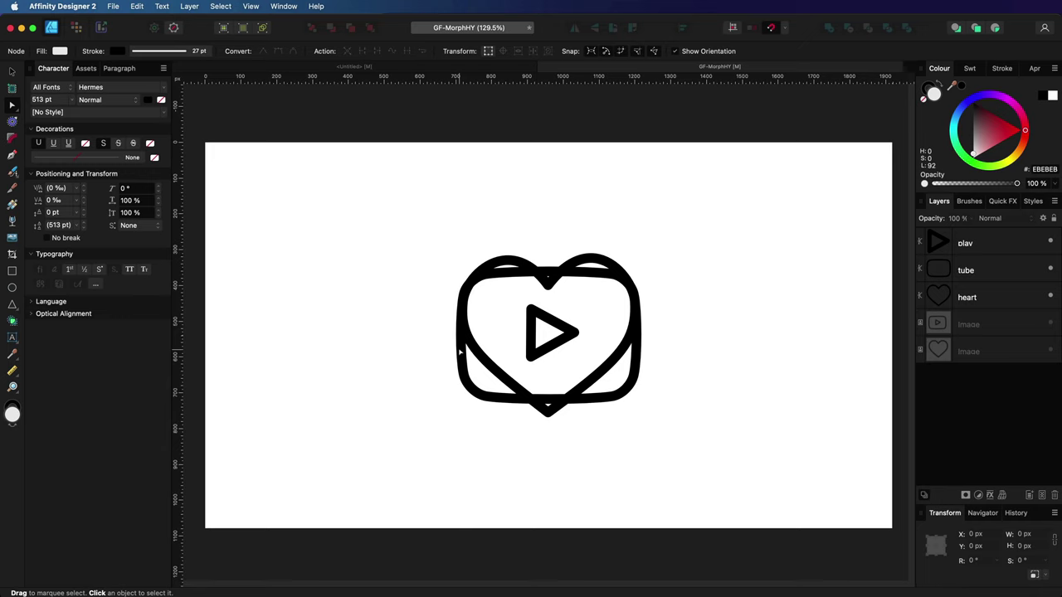
Step: Switch to Affinity Designer and examine the start nodes and path directions of the tube and heart curves with Show Orientation enabled
click(460, 352)
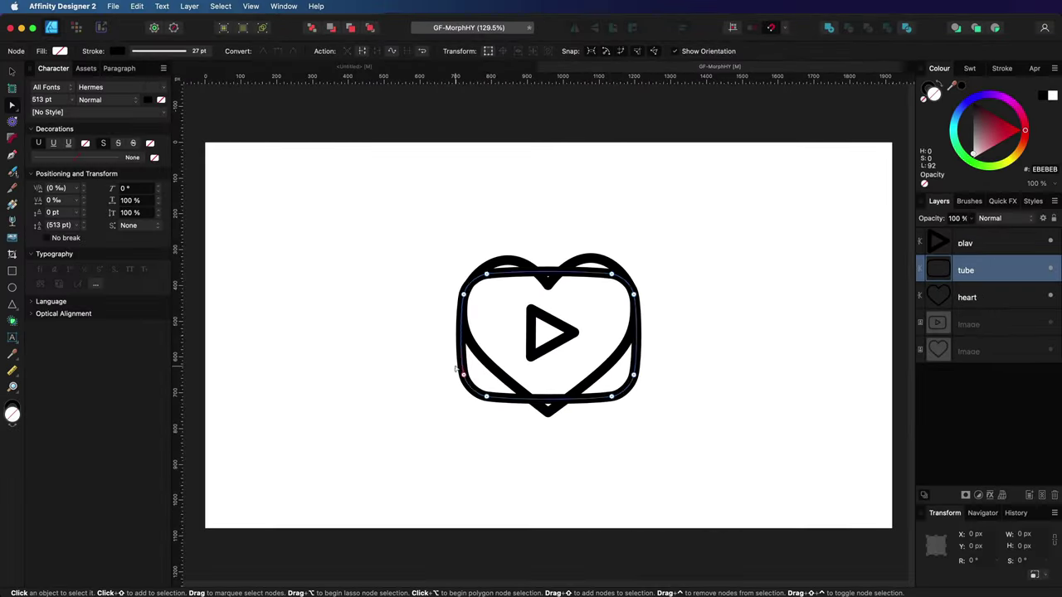
scroll(454, 368, up, 5)
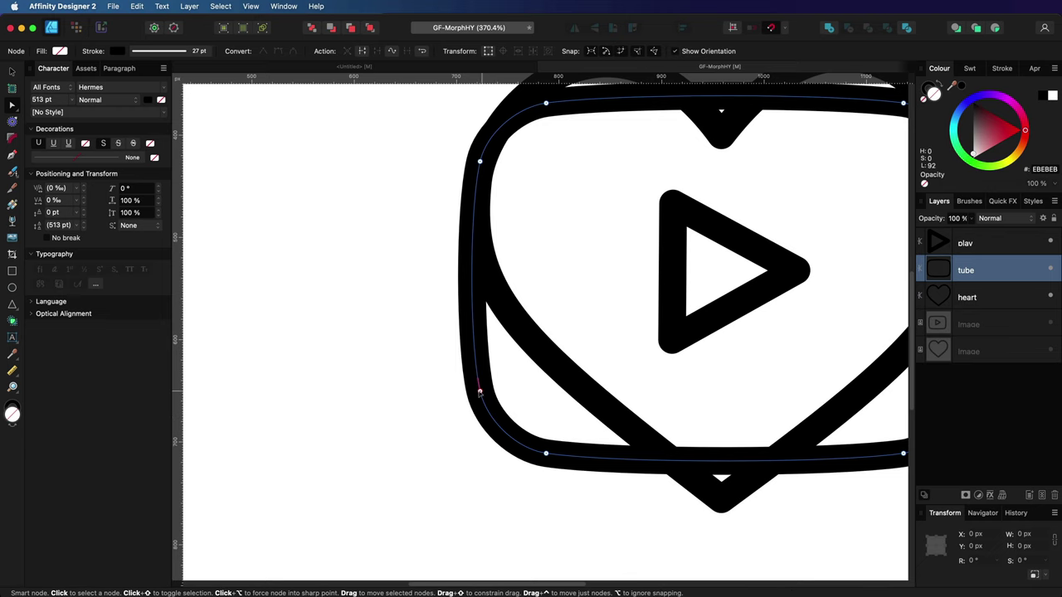
scroll(481, 394, up, 5)
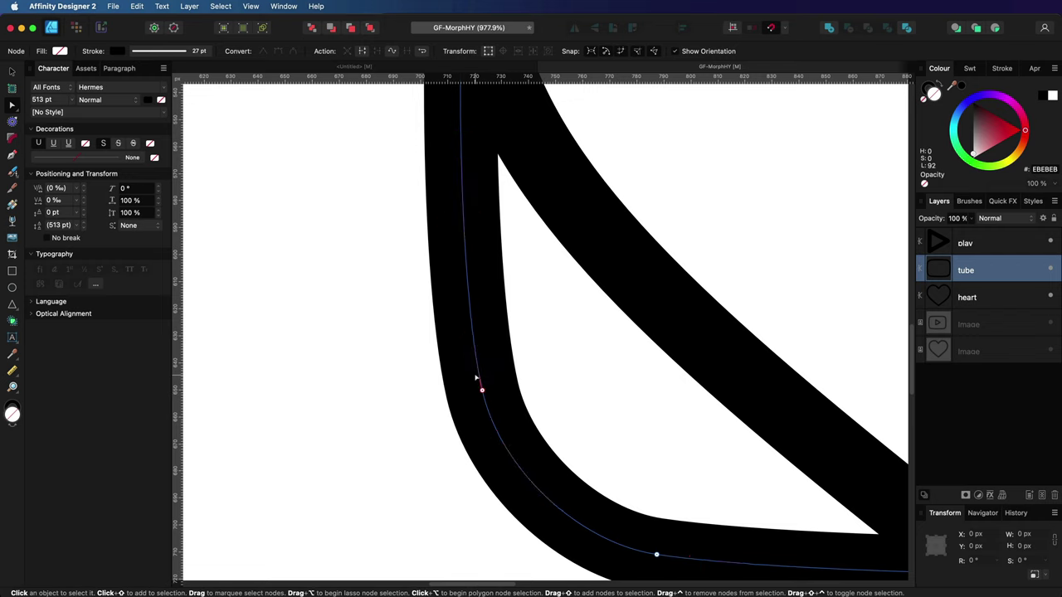
key(super+0)
click(966, 298)
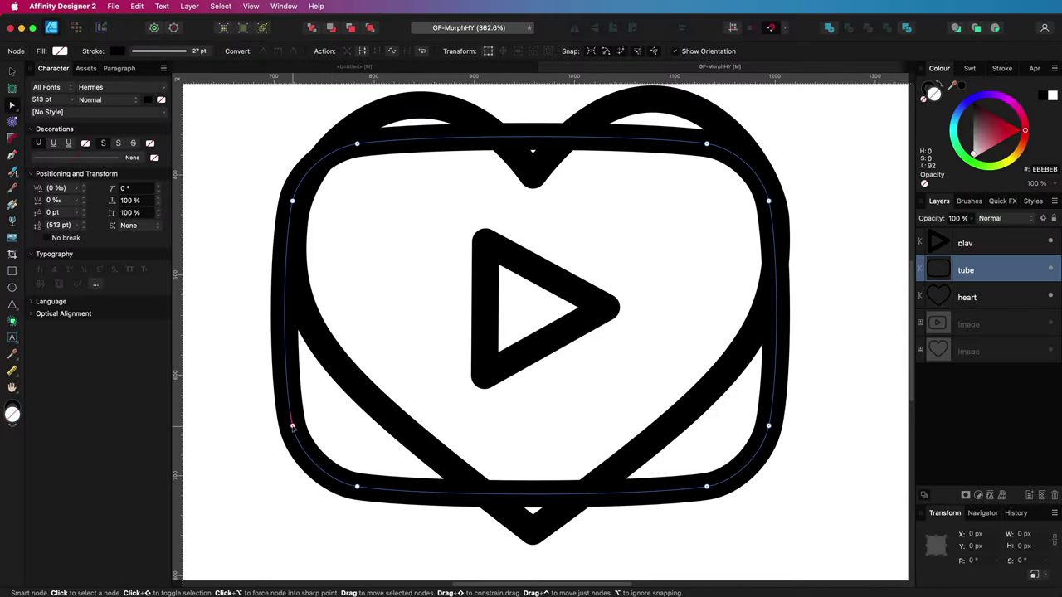
scroll(292, 426, up, 5)
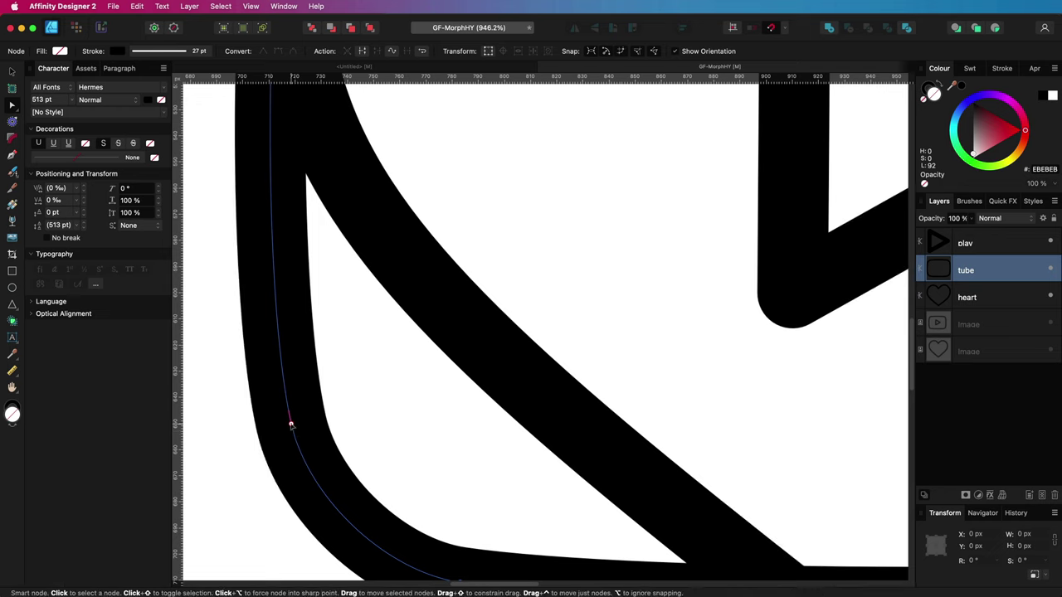
click(290, 425)
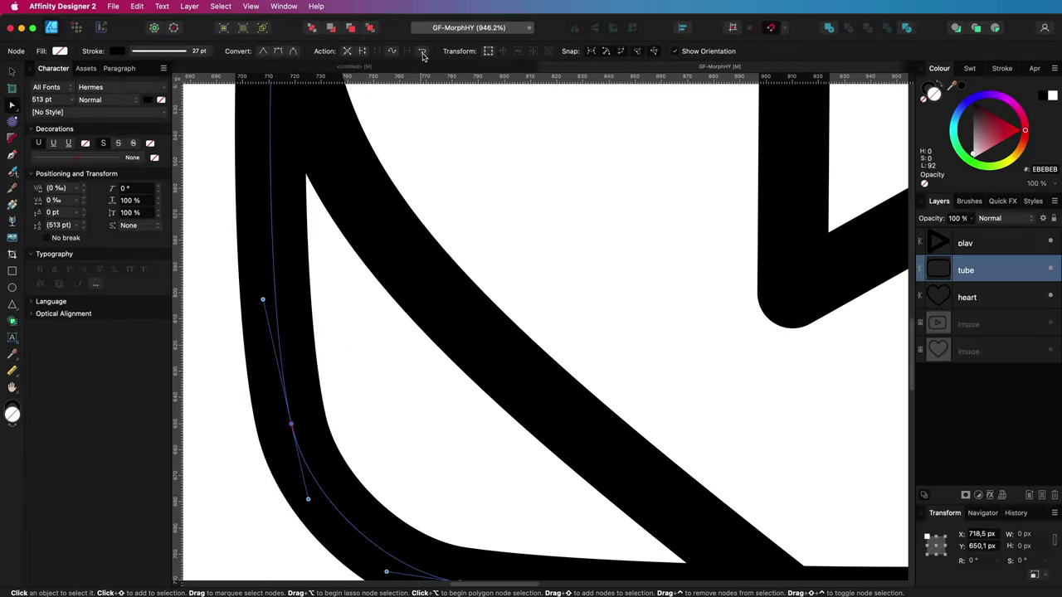
click(343, 299)
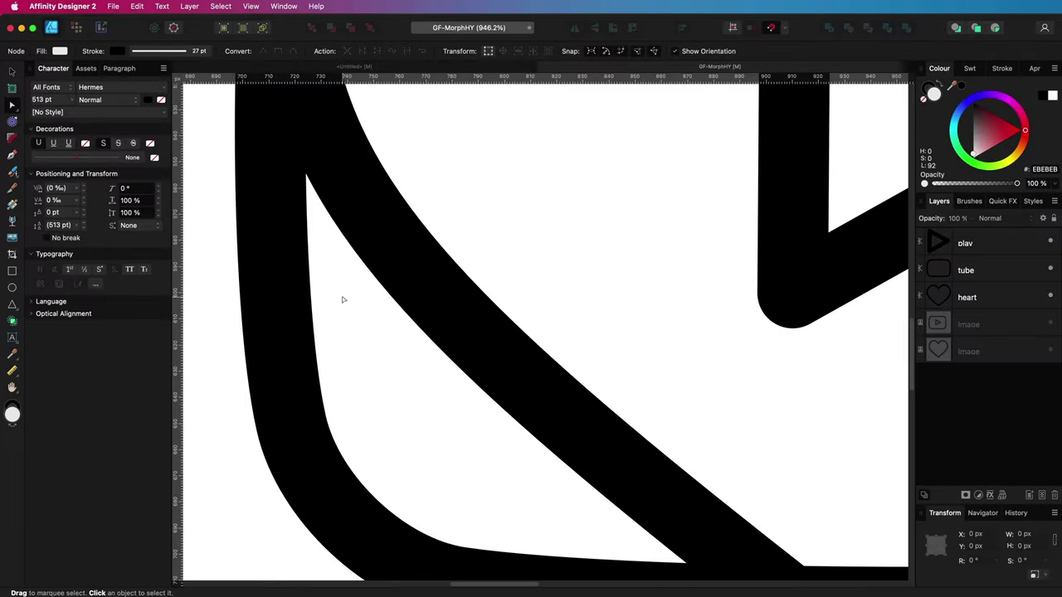
click(280, 290)
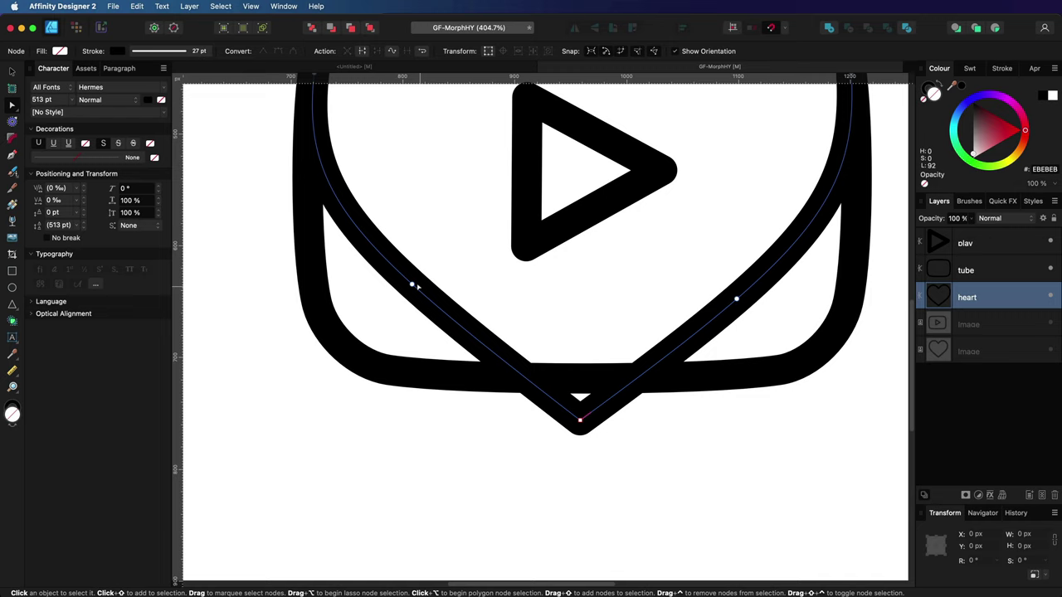
click(312, 304)
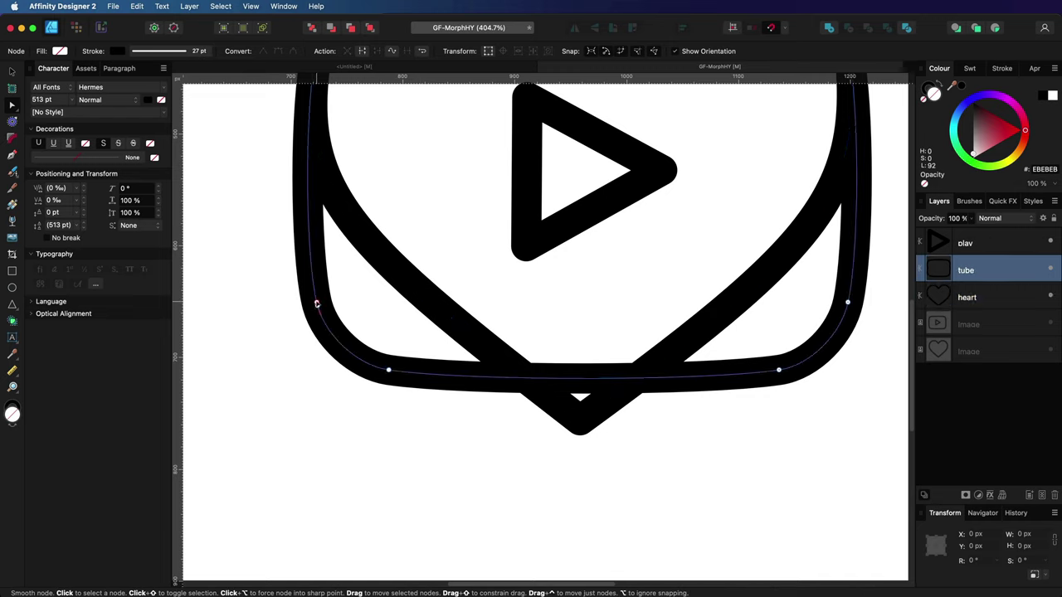
Step: Move the heart curve's start to its lower-left node by breaking and reclosing the curve there, and compare it with the tube's start node
click(420, 289)
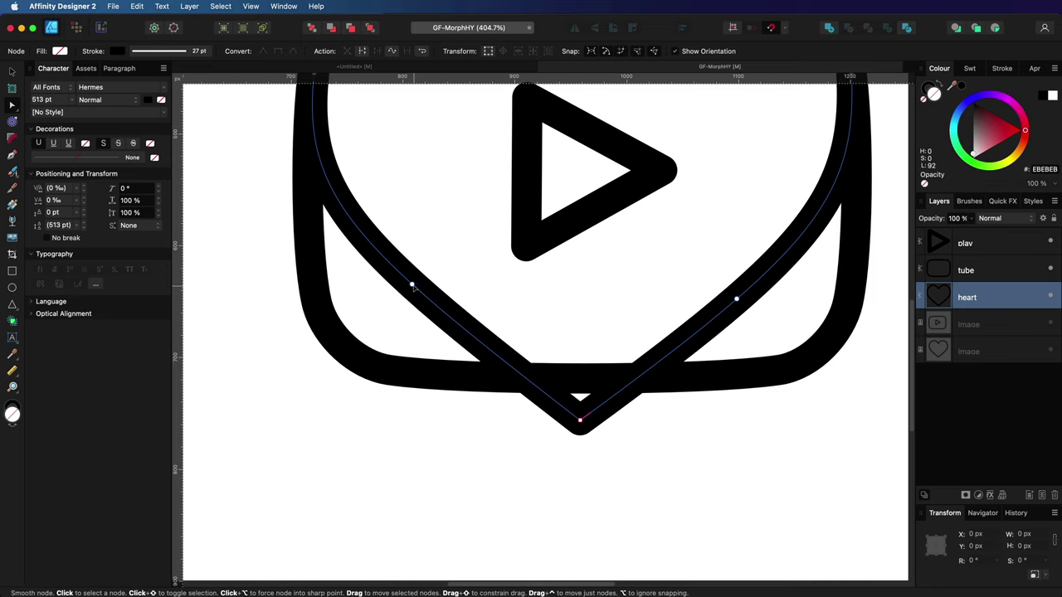
click(412, 284)
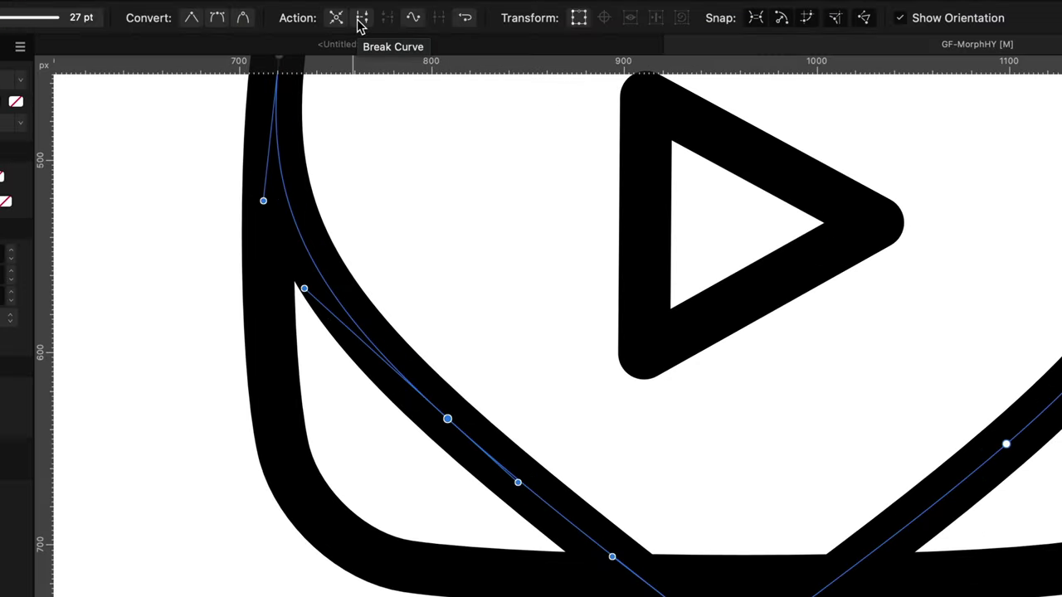
click(361, 20)
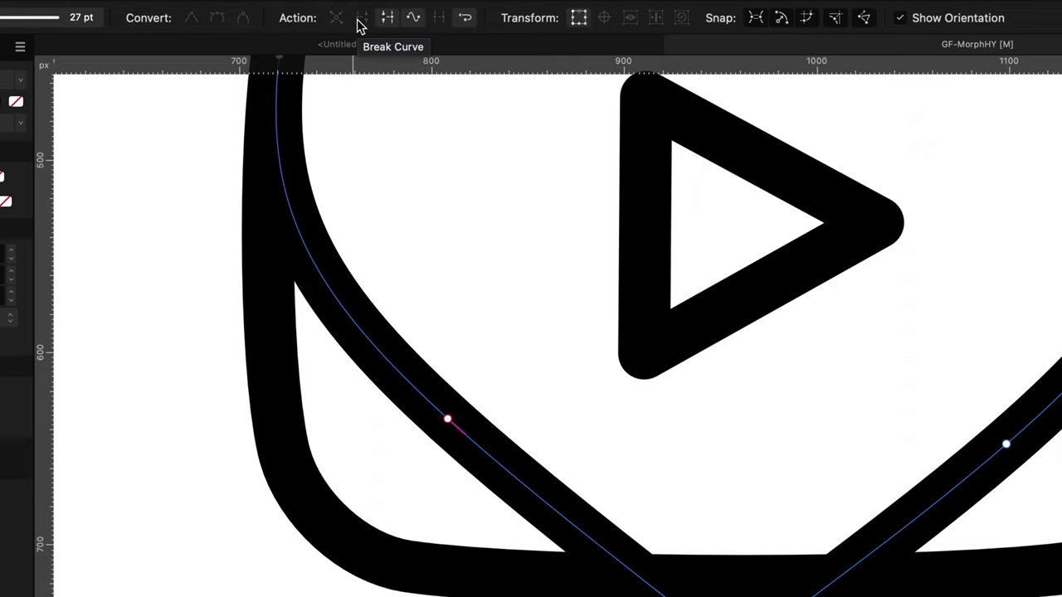
click(390, 20)
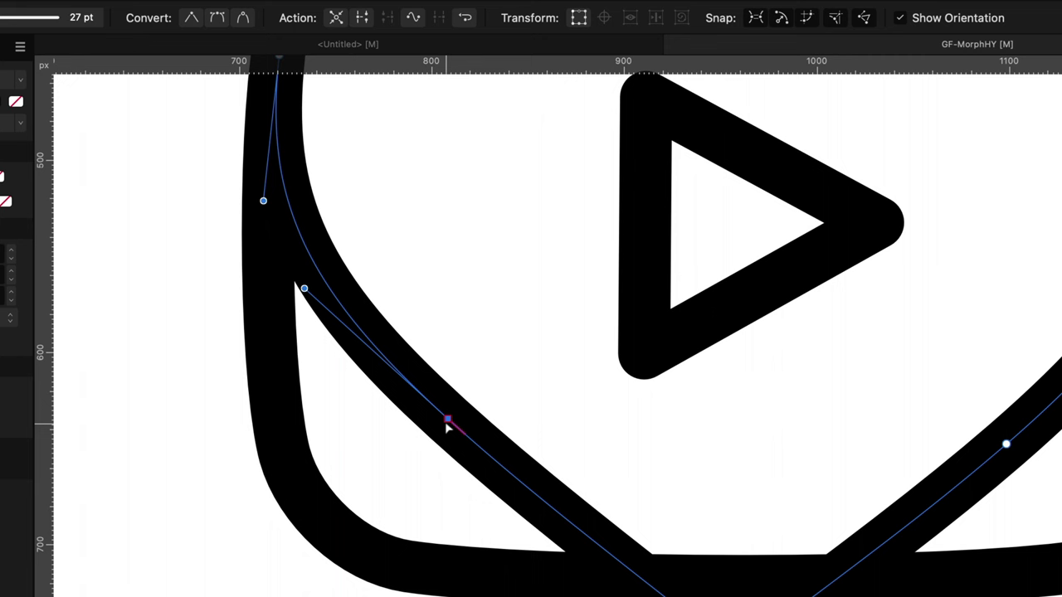
click(319, 304)
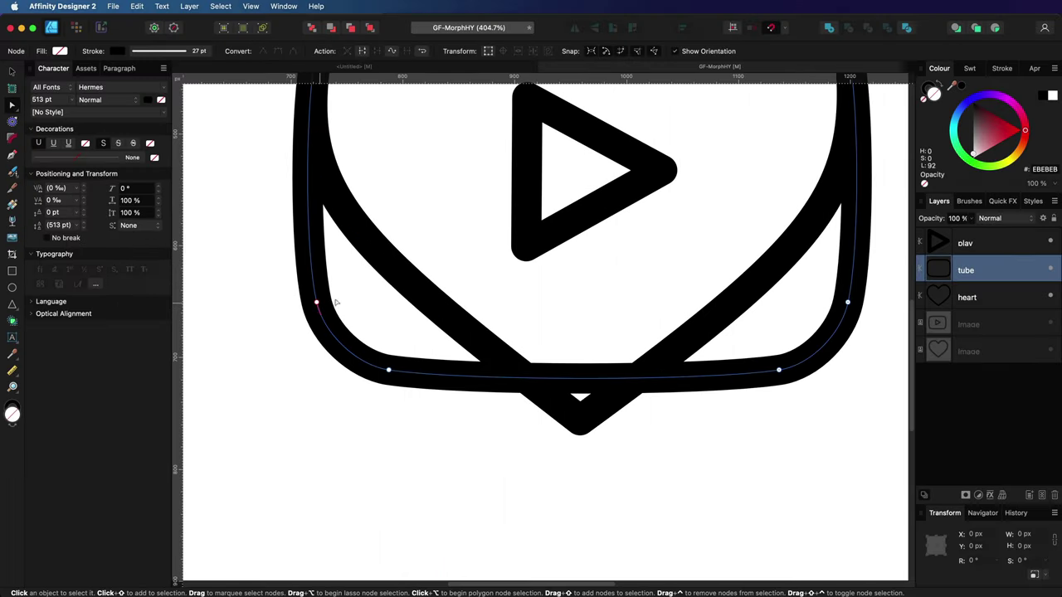
scroll(478, 322, down, 2)
key(super+0)
click(421, 281)
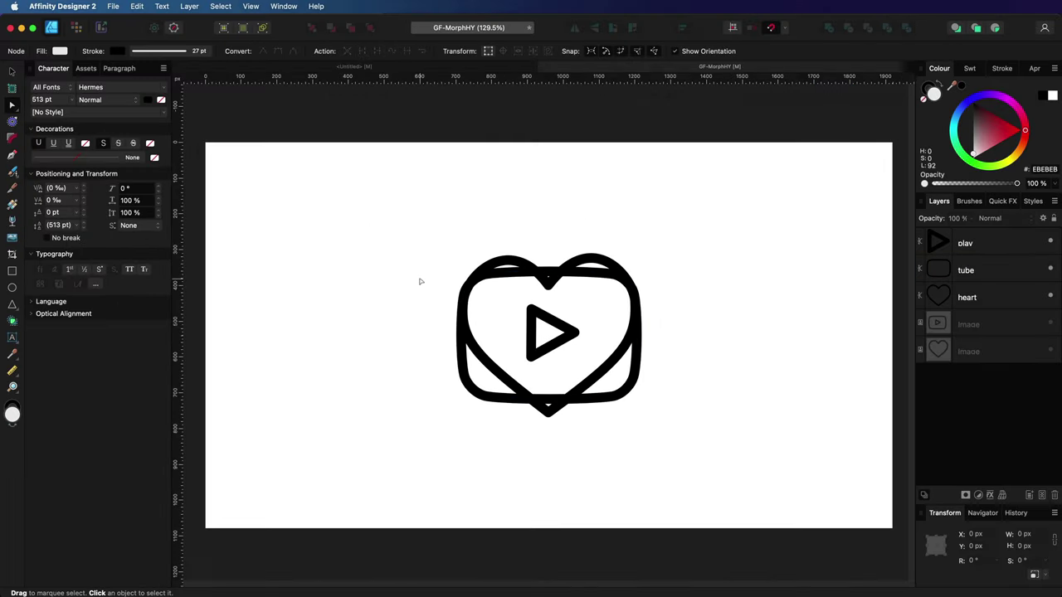
Step: Export the corrected drawing, switch to DaVinci Resolve, and import it as SVG into Fusion with hyp feeding the Merge2 foreground
click(113, 5)
click(165, 246)
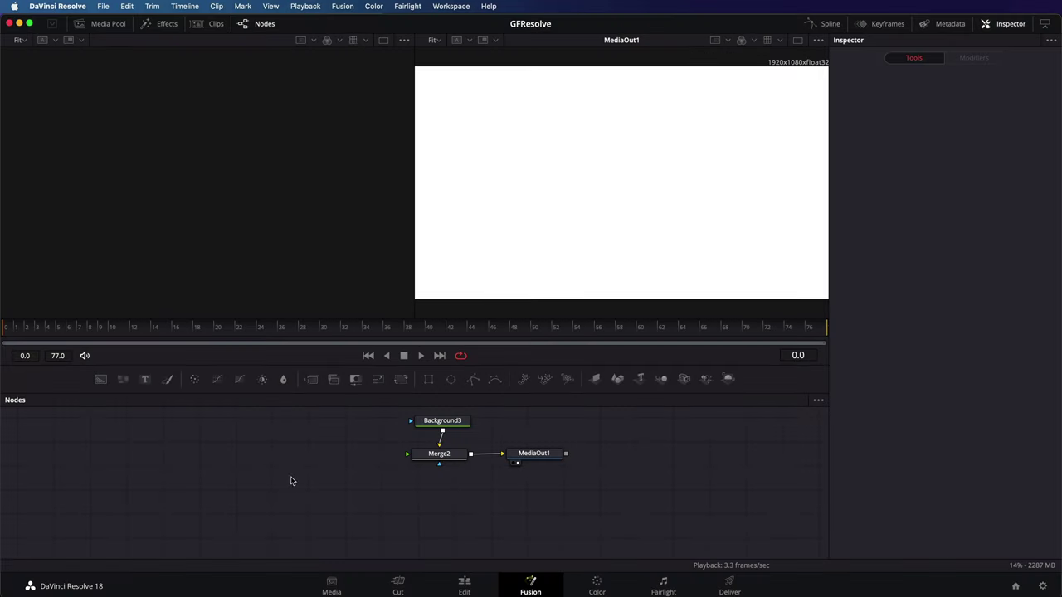
click(343, 6)
mouse_move(382, 71)
click(455, 125)
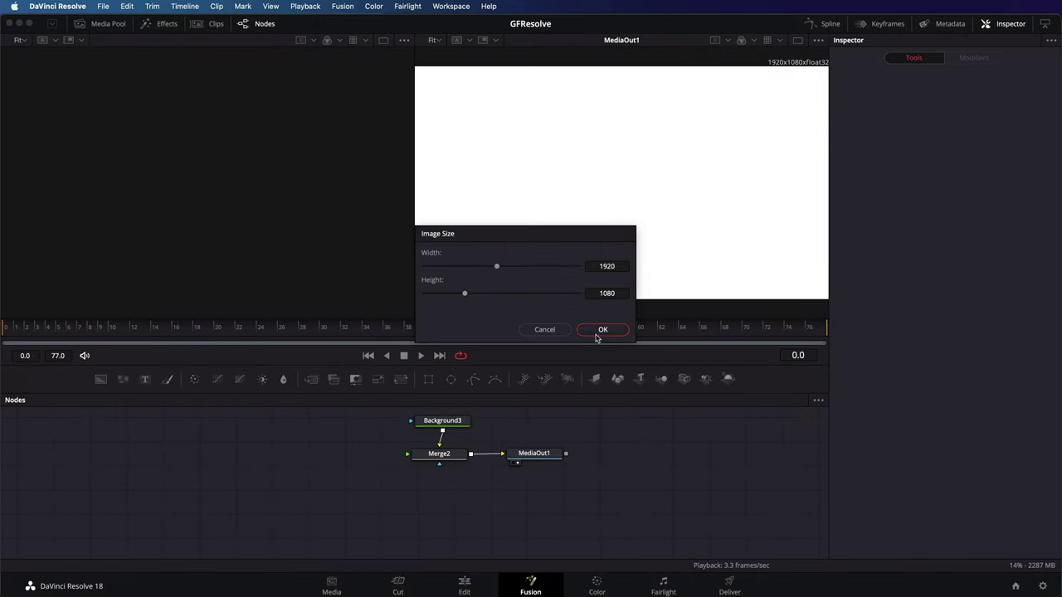
click(597, 329)
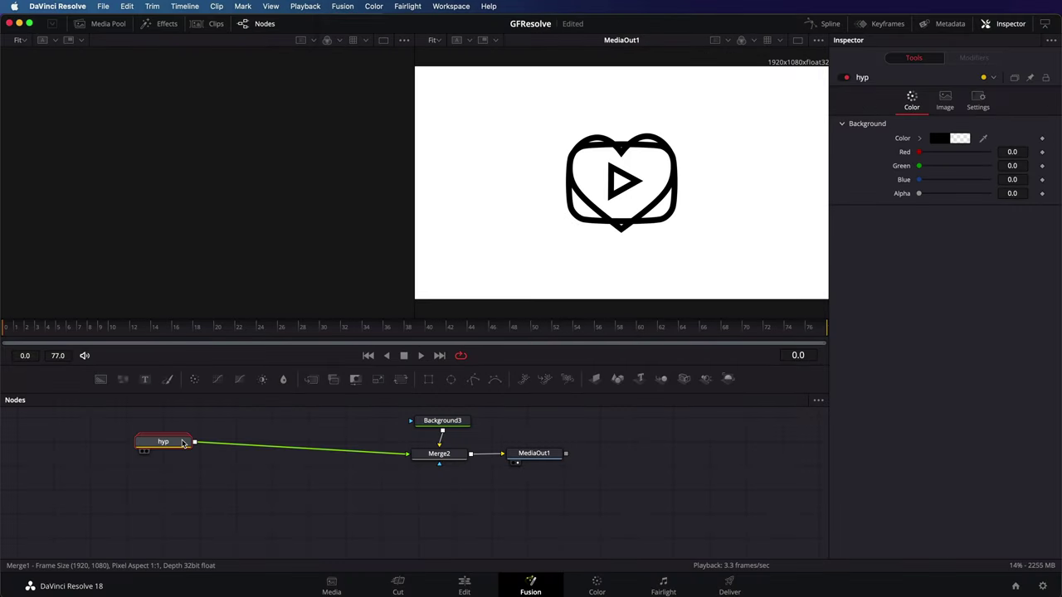
Step: Set shape animation keyframes on the new heart mask at frame 0 and frame 20
click(1042, 355)
drag(8, 329, 214, 336)
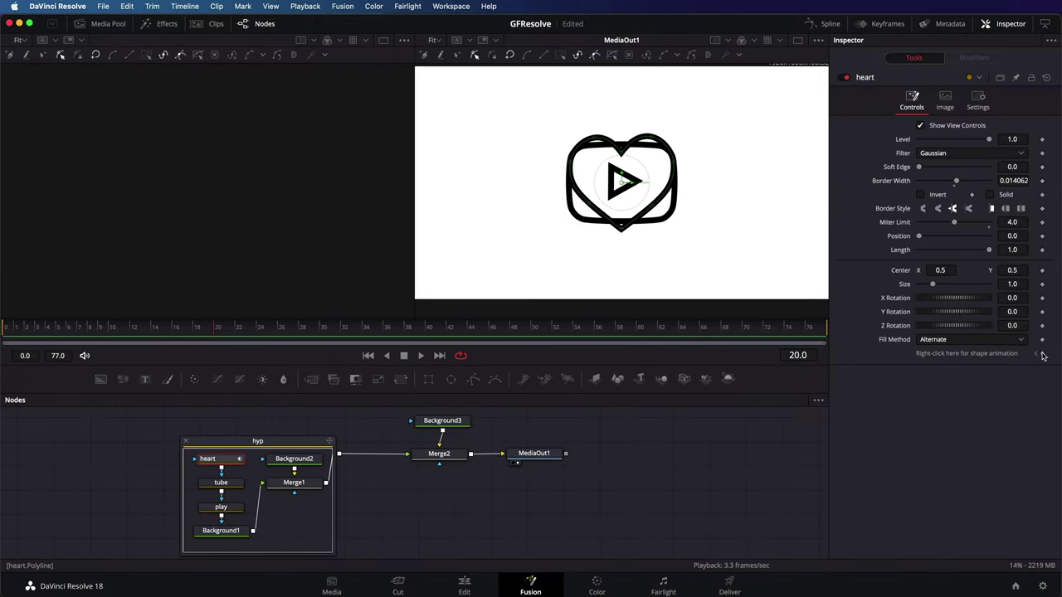
click(1043, 355)
Step: Show the new tube mask in the first viewer and copy its polyline
click(219, 483)
key(1)
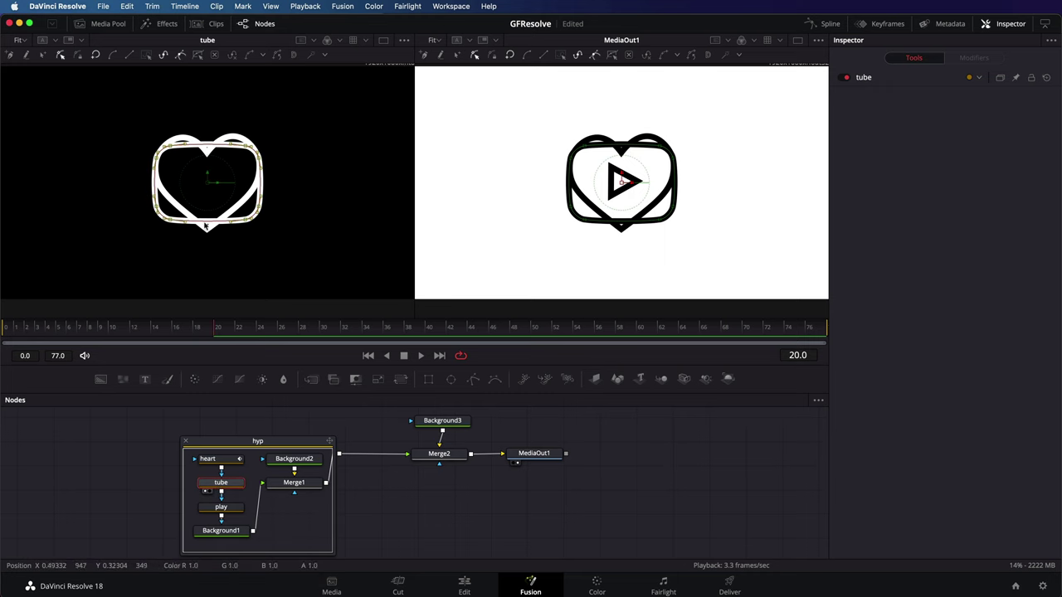
right_click(195, 220)
mouse_move(248, 410)
click(360, 481)
Step: Replace the new heart mask's shape at frame 20 with the copied tube polyline in Insert and Modify mode
click(220, 460)
click(45, 57)
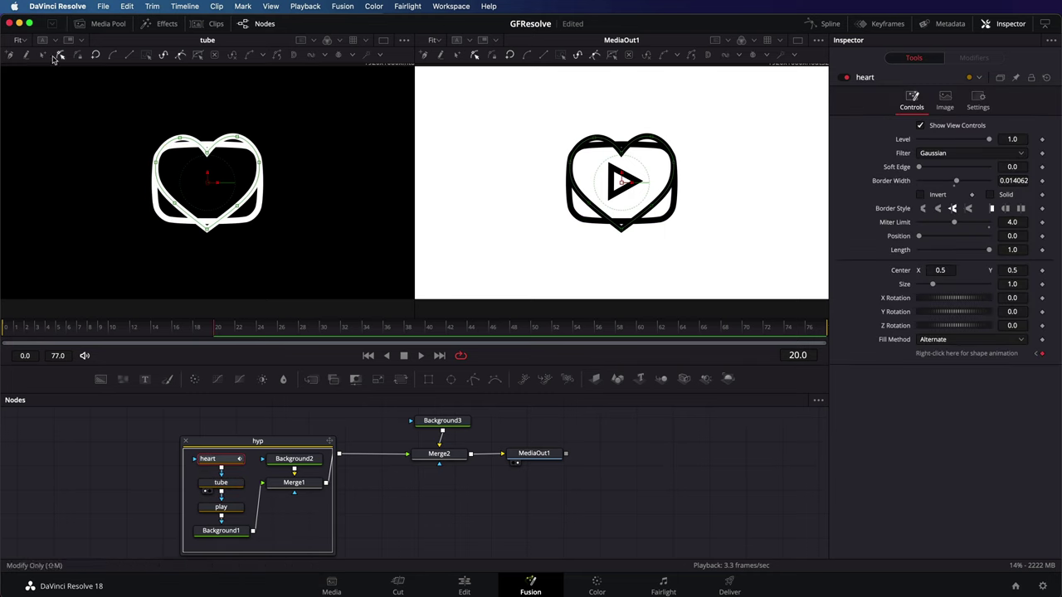
right_click(194, 219)
click(334, 482)
Step: Go back to frame 0 and disable the tube mask
drag(213, 330, 2, 348)
click(220, 482)
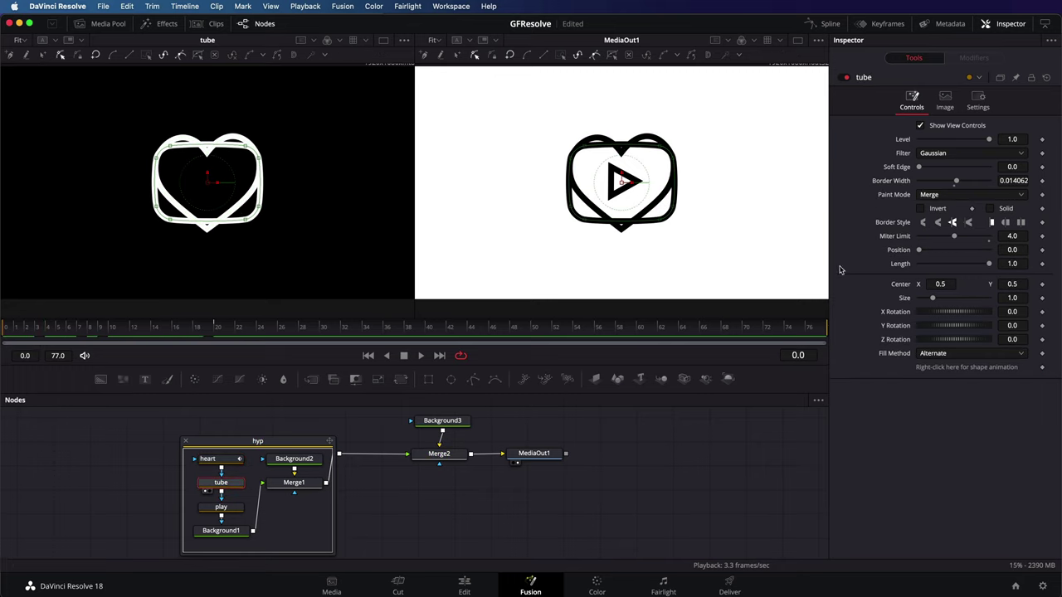
click(846, 77)
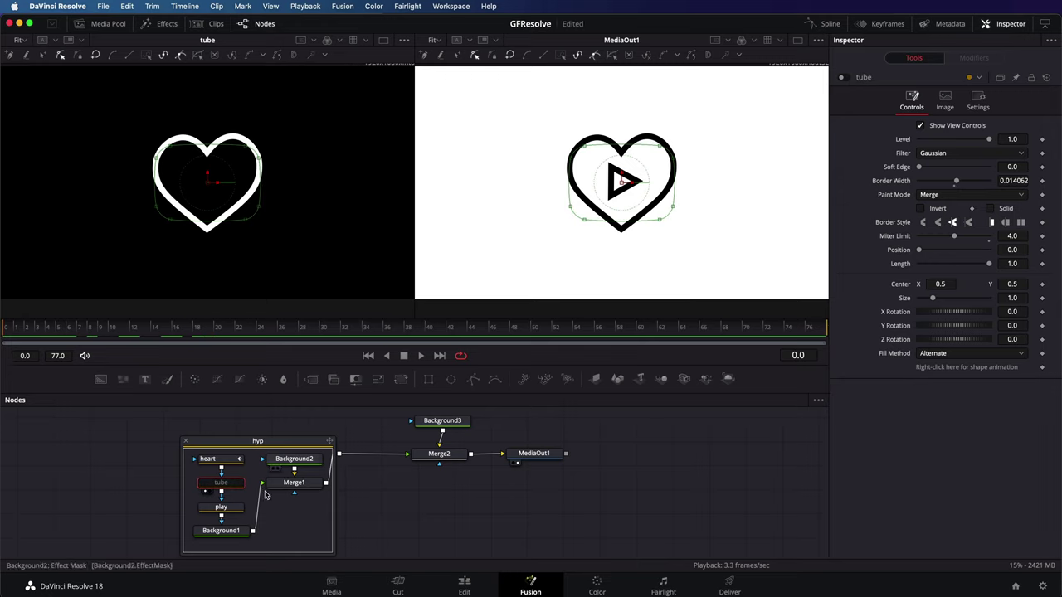
Step: Keyframe the play mask's level and shape at frame 0, collapsing all three triangle points to the centre of the heart
click(221, 507)
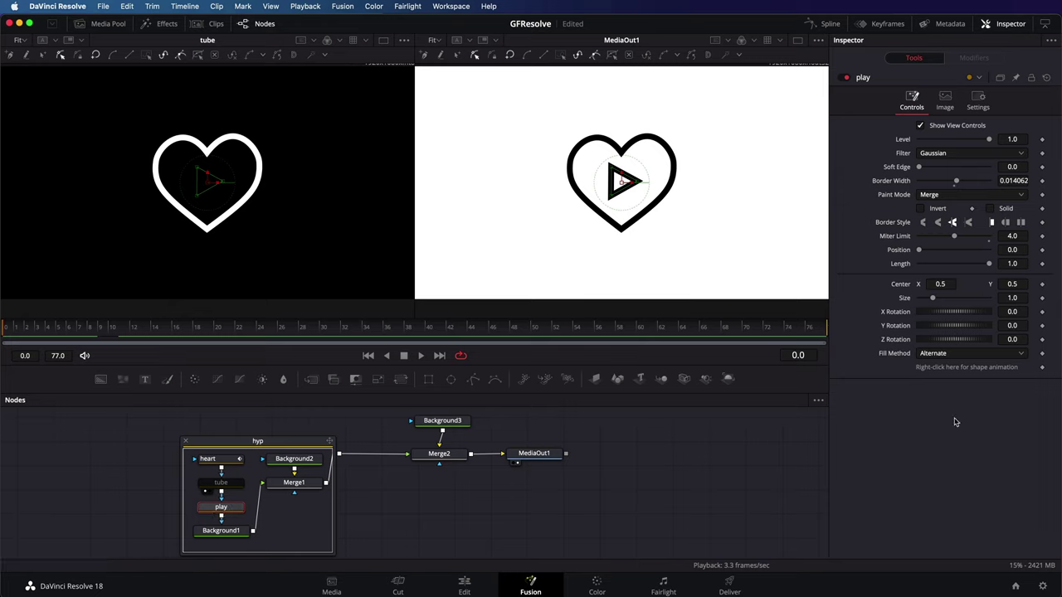
click(1043, 368)
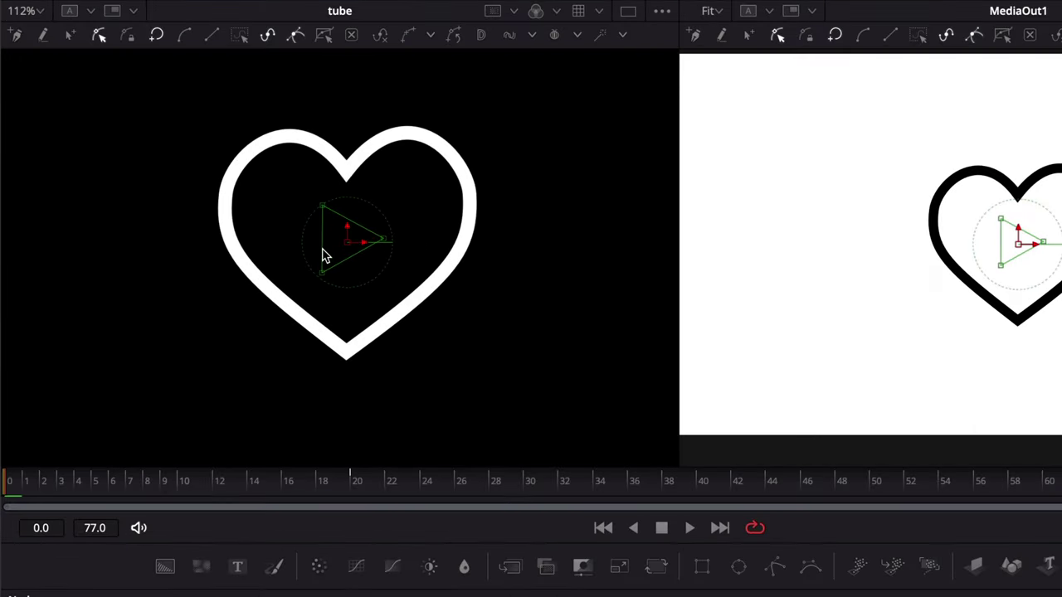
scroll(325, 257, up, 4)
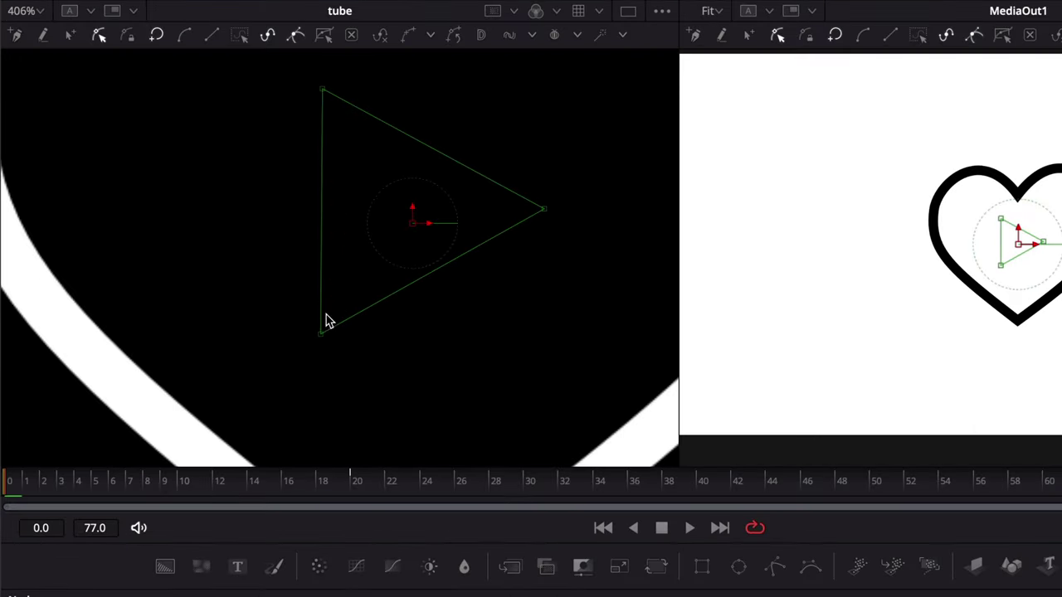
drag(544, 209, 422, 222)
drag(321, 334, 406, 226)
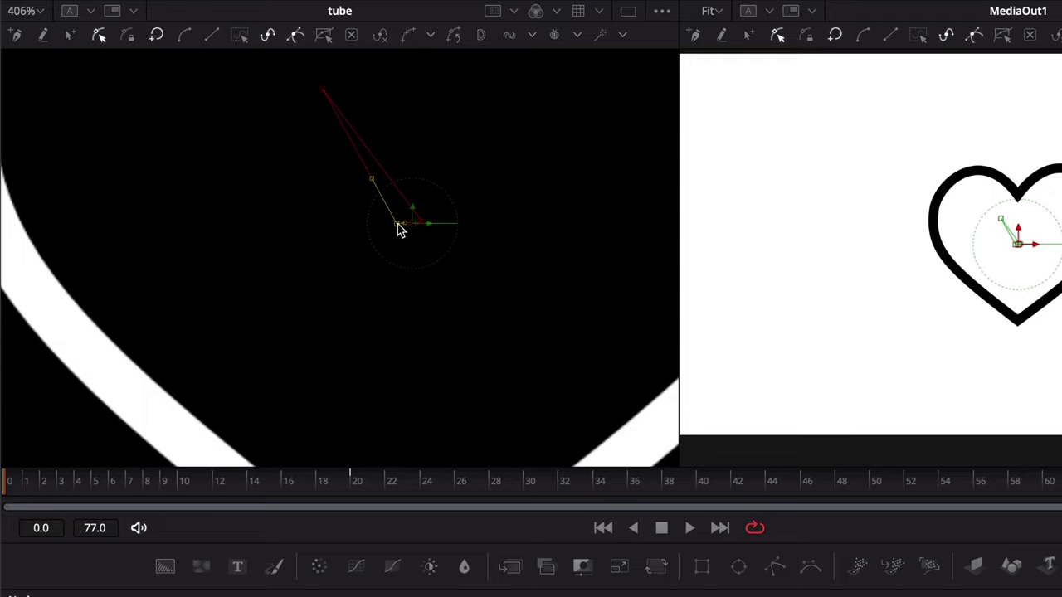
drag(323, 90, 397, 234)
click(398, 230)
click(422, 262)
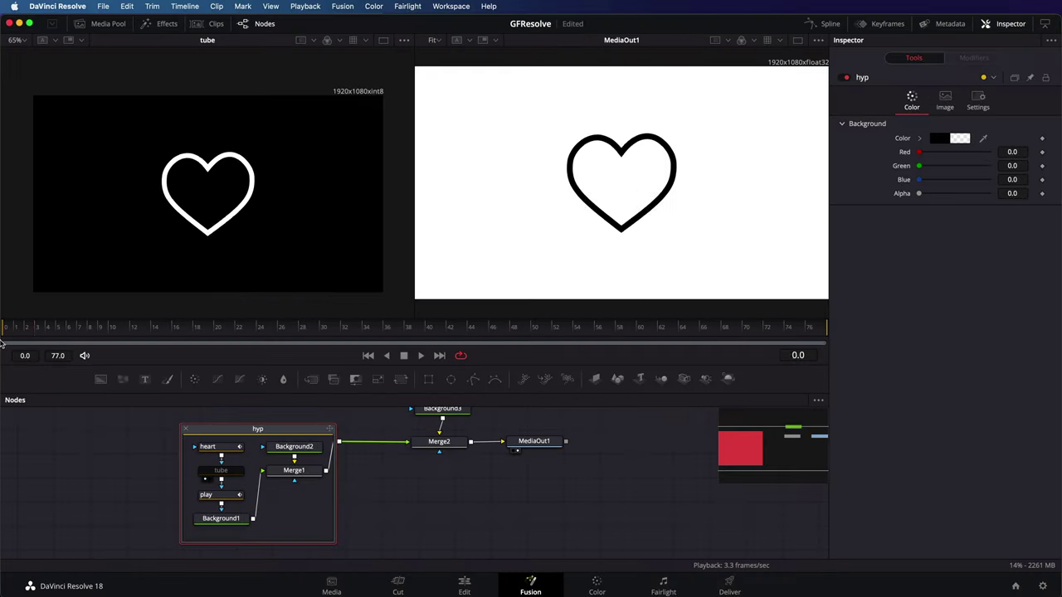
Step: Scrub through the morph in Fusion, switch to the Edit page, and play the HYP clip from its start
drag(7, 327, 279, 312)
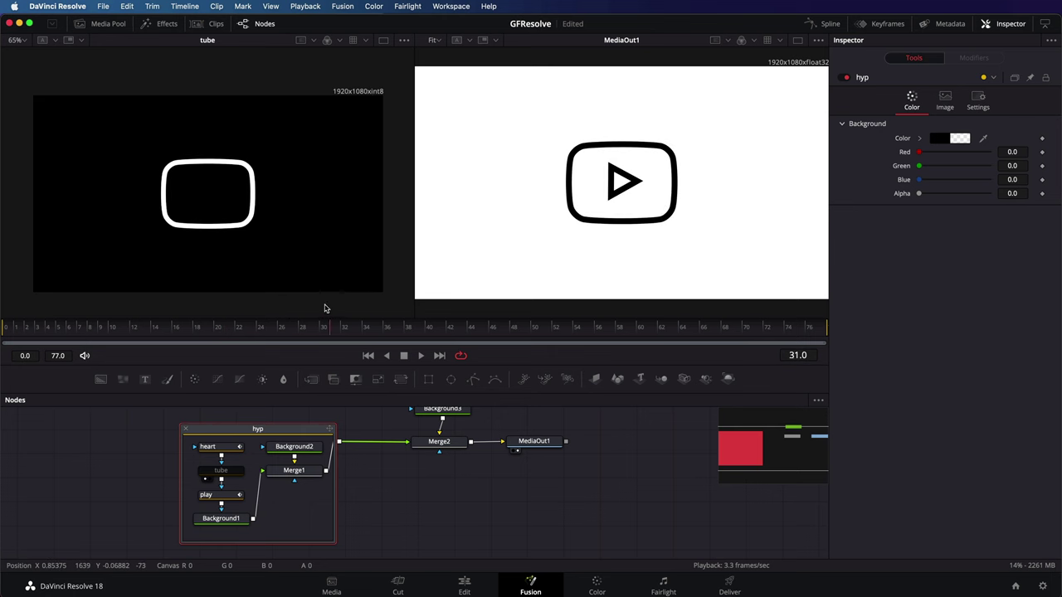
drag(148, 325, 18, 339)
key(shift+4)
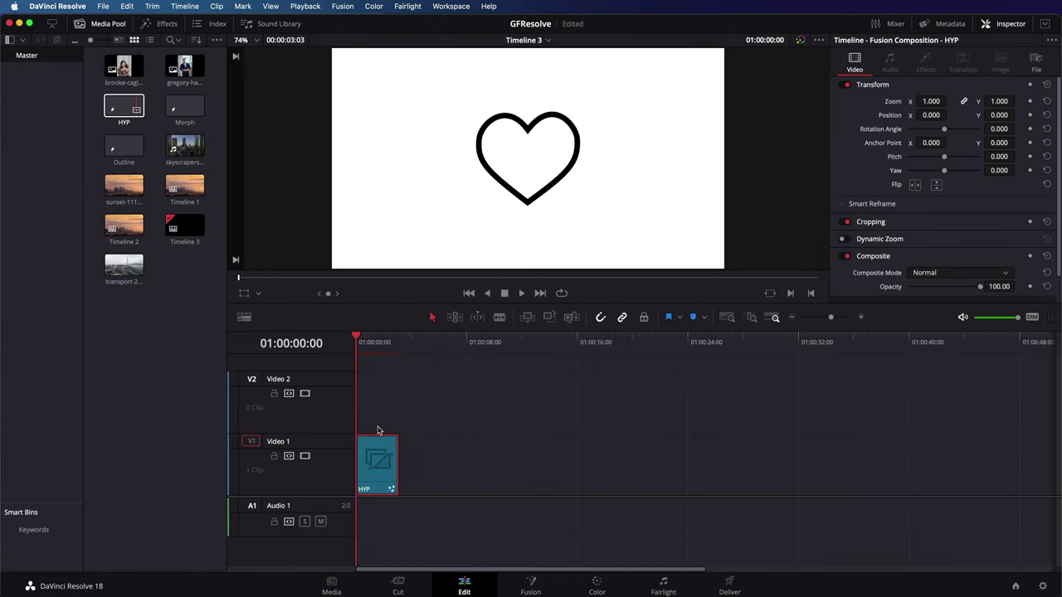
mouse_move(361, 335)
mouse_down()
mouse_move(381, 338)
mouse_move(345, 341)
mouse_up()
key(space)
key(space)
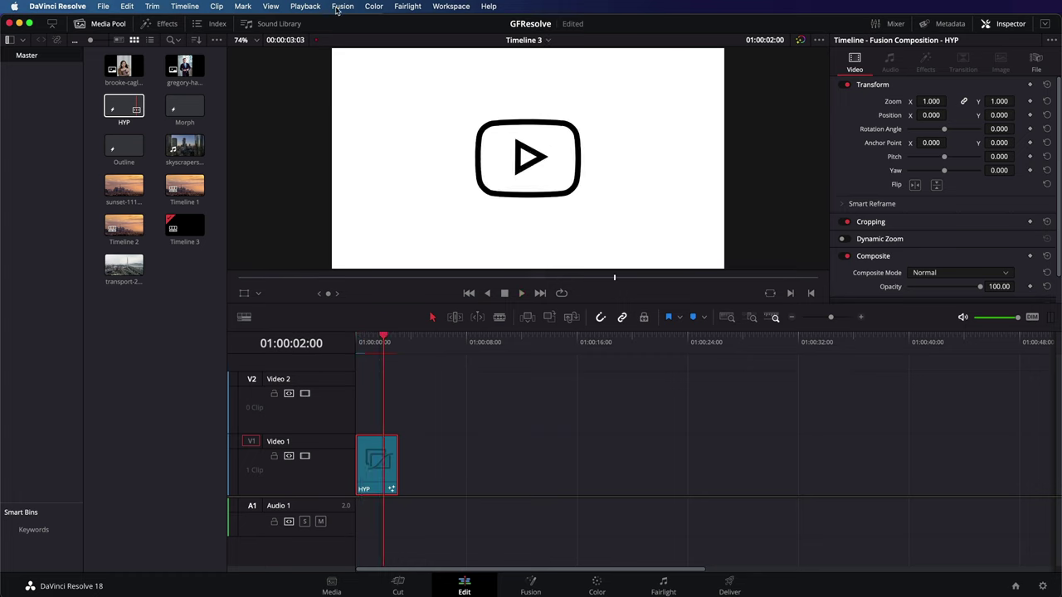
Step: Check the Render Cache mode for playback and replay the HYP clip from the start of the timeline
click(303, 7)
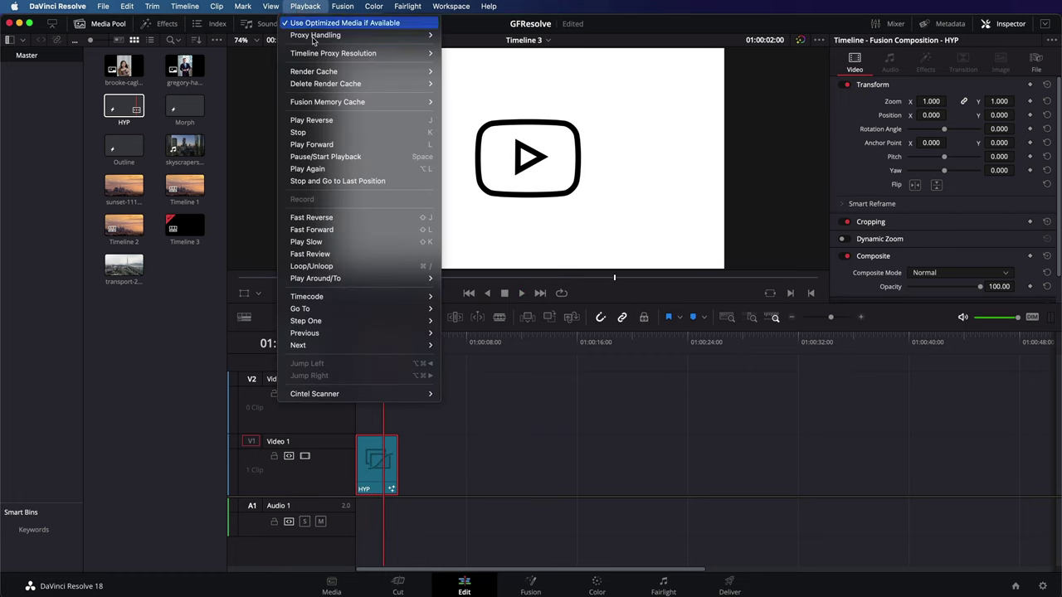
mouse_move(330, 76)
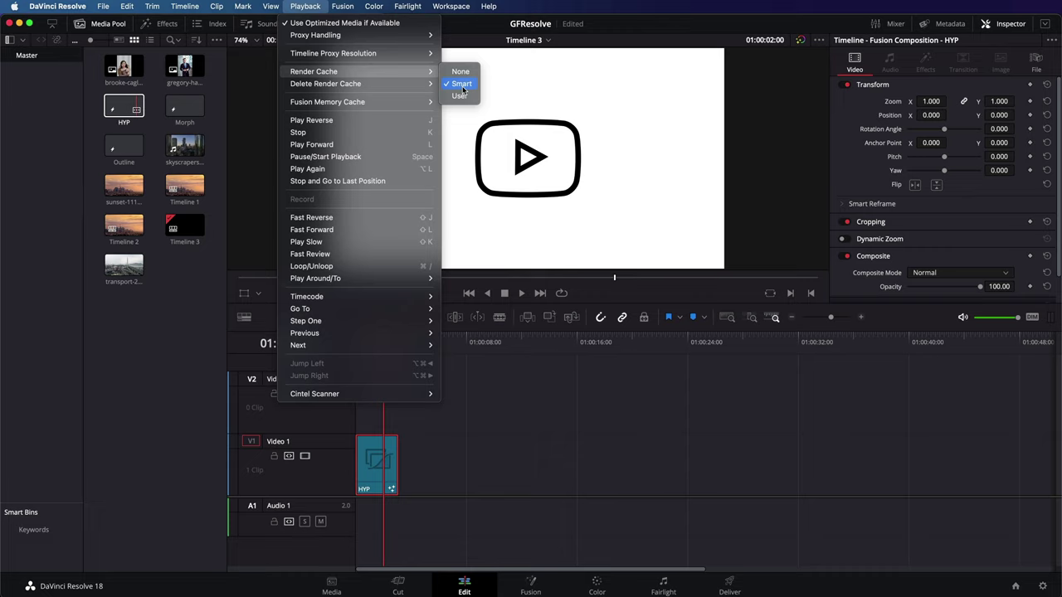
click(488, 410)
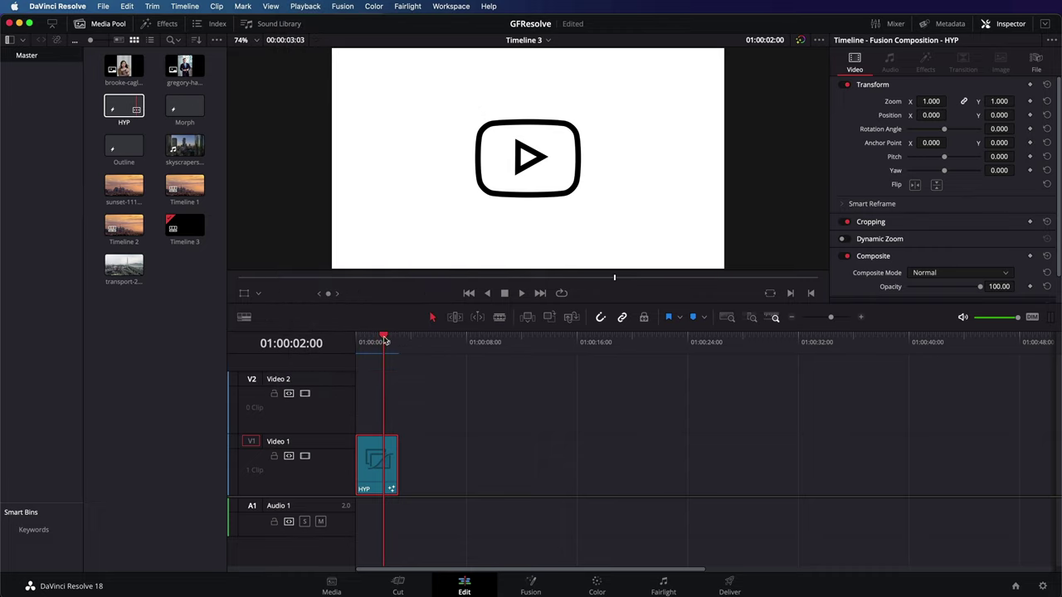
drag(384, 341, 356, 340)
key(space)
key(space)
key(space)
key(space)
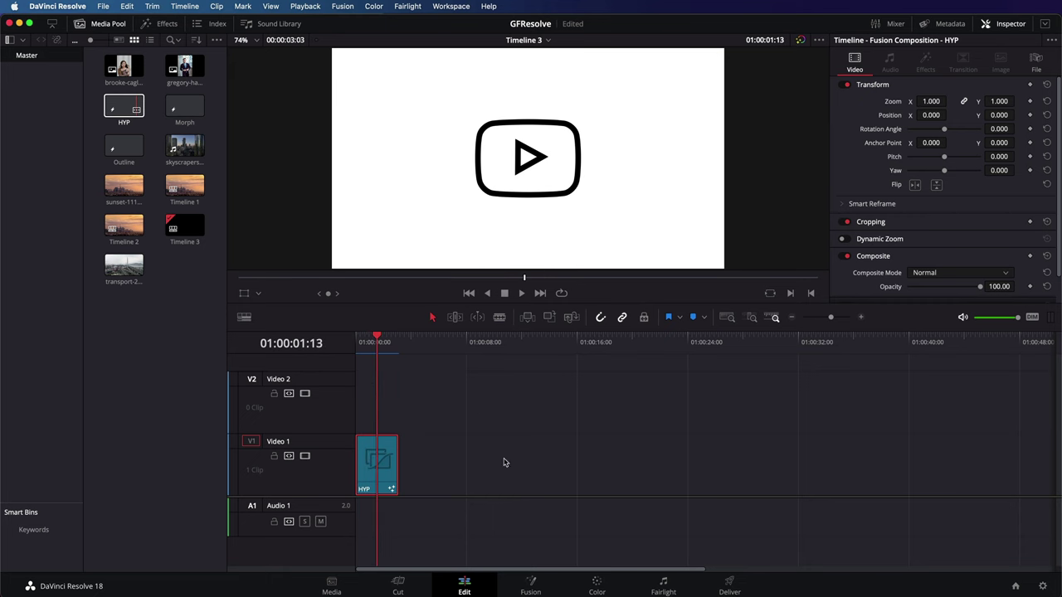
Step: Return to the Fusion page and display all hyp animation curves fitted in the Spline editor
click(530, 586)
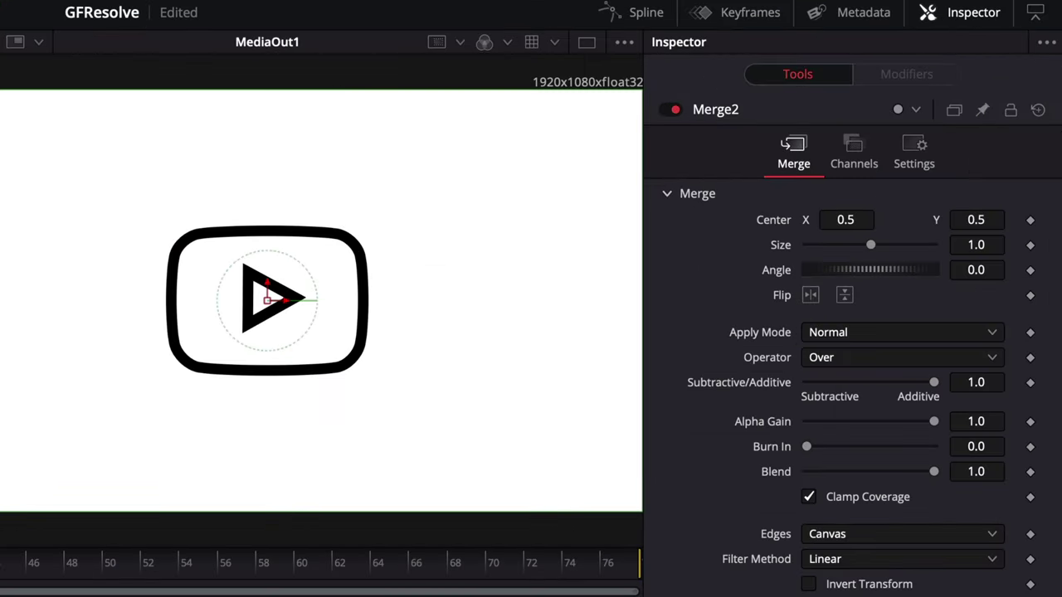
click(636, 11)
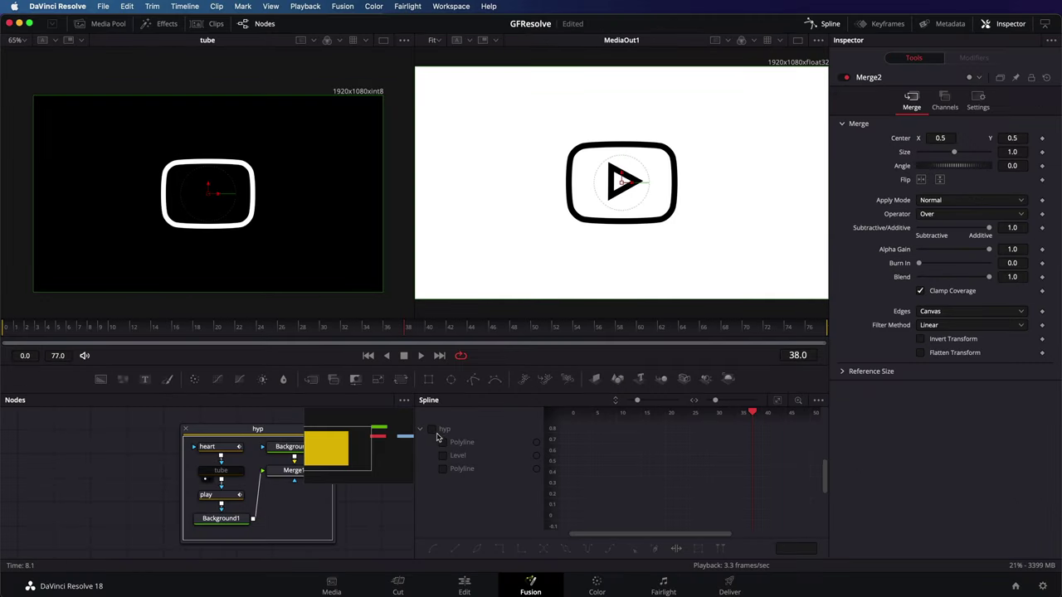
click(438, 435)
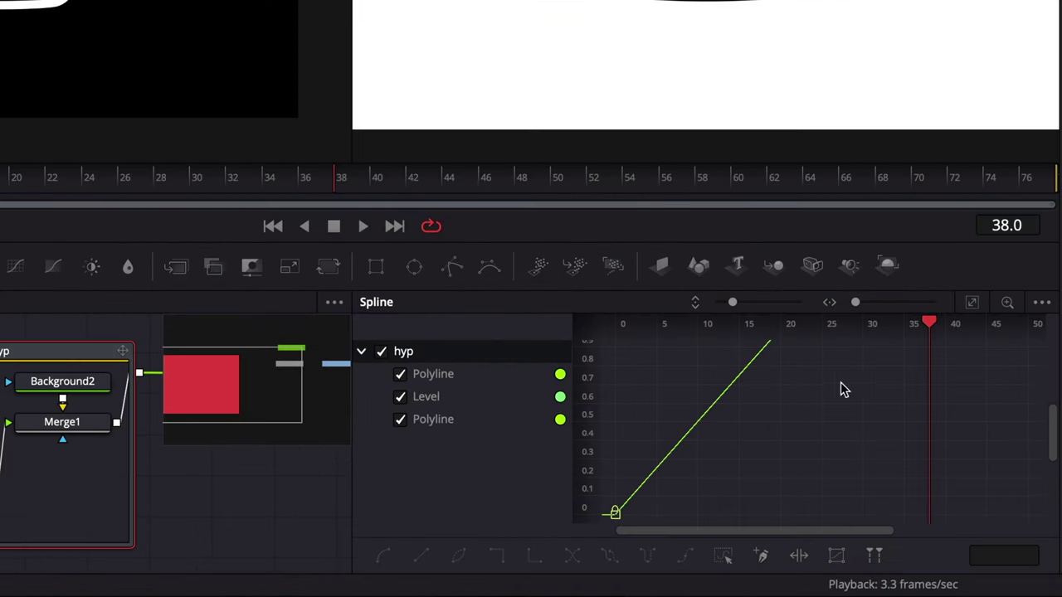
click(973, 303)
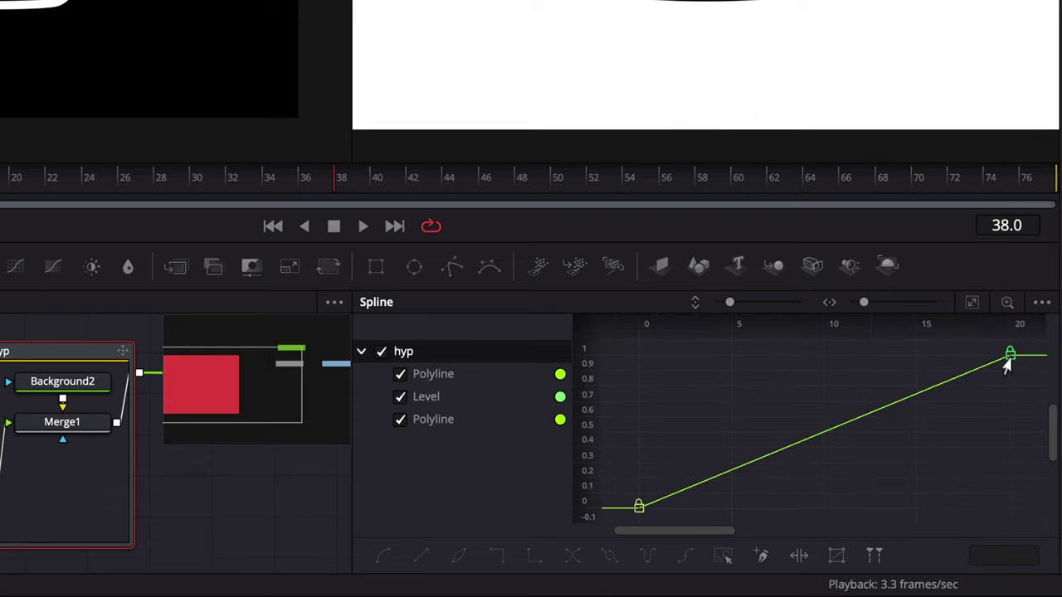
Step: Move the end keyframes of the hyp curves to frame 11 for a faster morph
mouse_move(1025, 387)
mouse_down()
mouse_move(985, 330)
mouse_move(858, 360)
mouse_up()
drag(1020, 372, 991, 350)
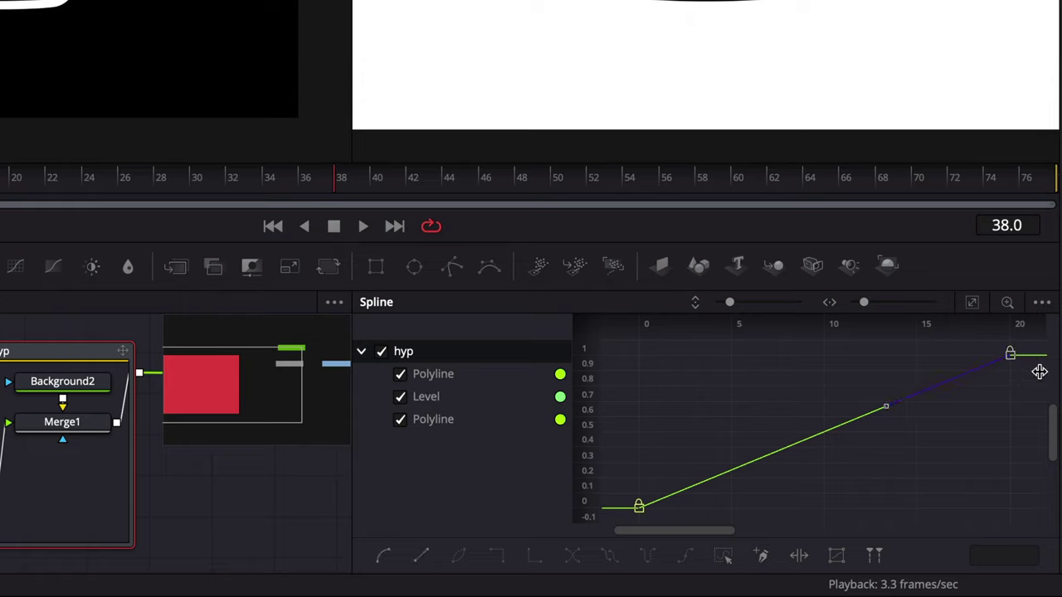
drag(1007, 355, 832, 356)
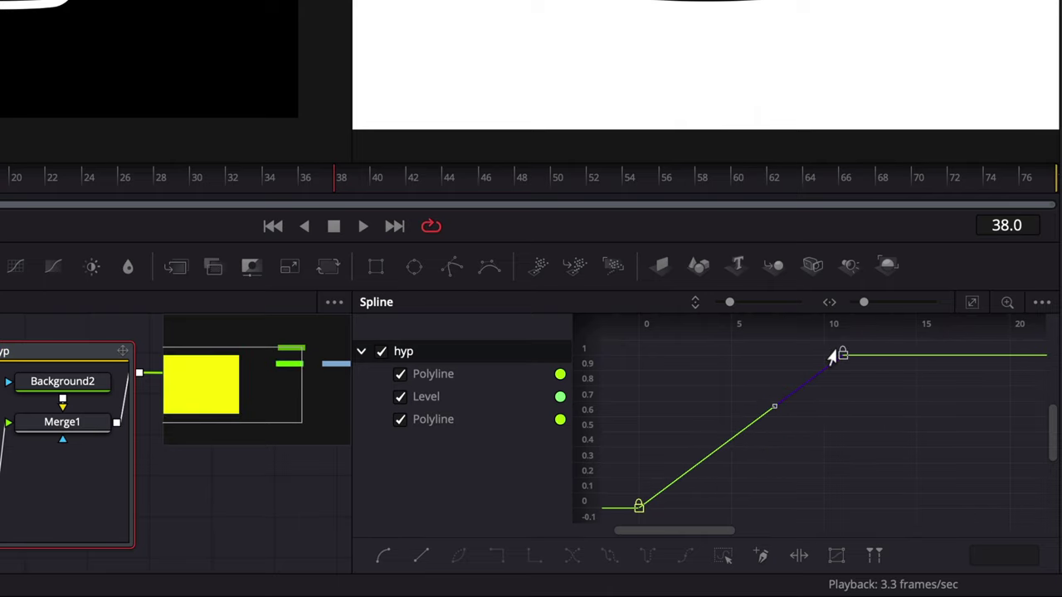
click(924, 483)
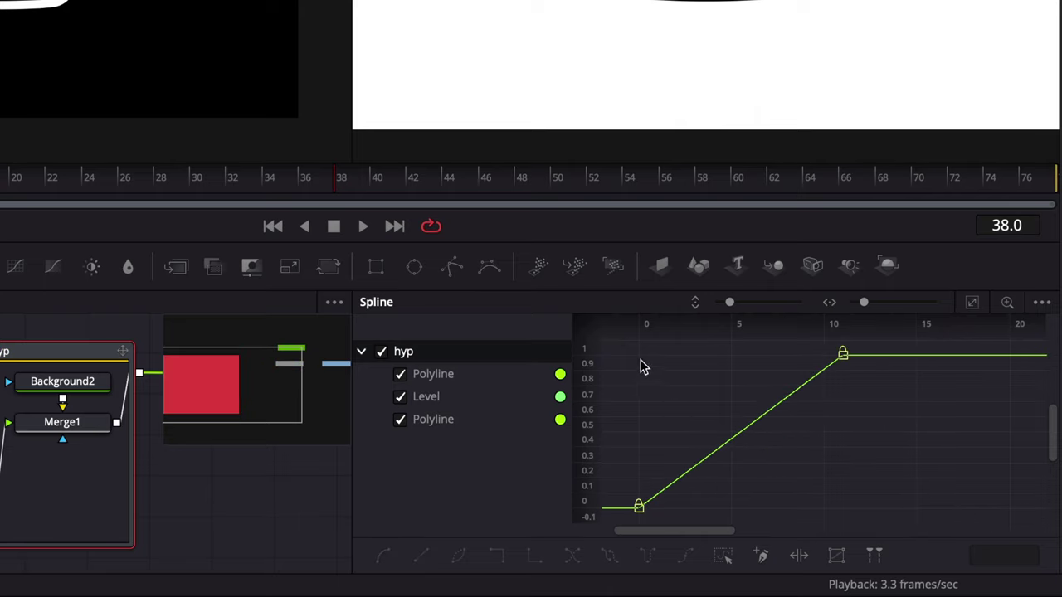
Step: Smooth the start and end keyframes of all the hyp curves
drag(644, 356, 928, 530)
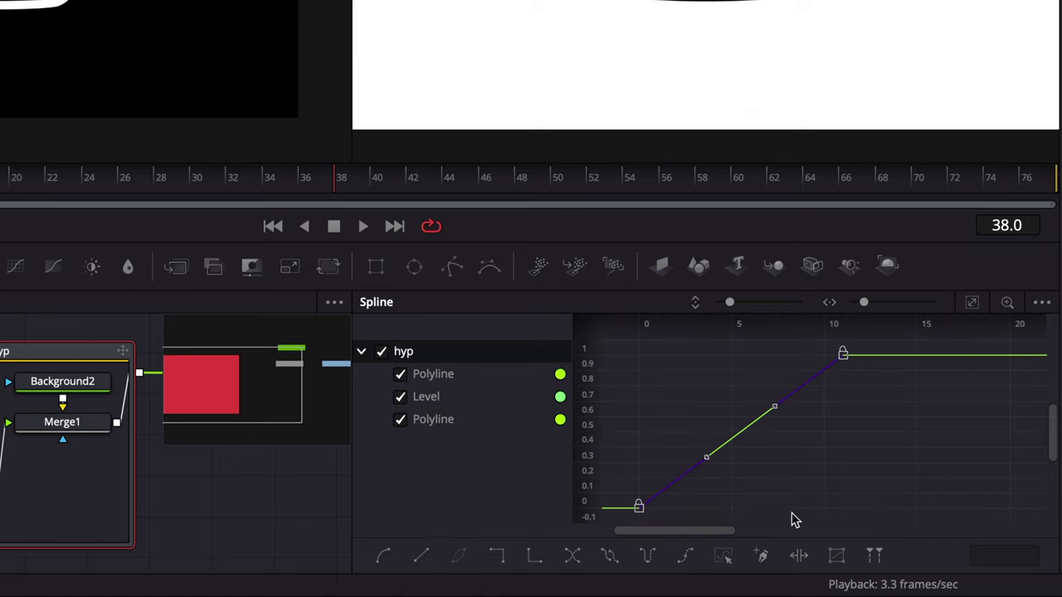
key(s)
click(830, 471)
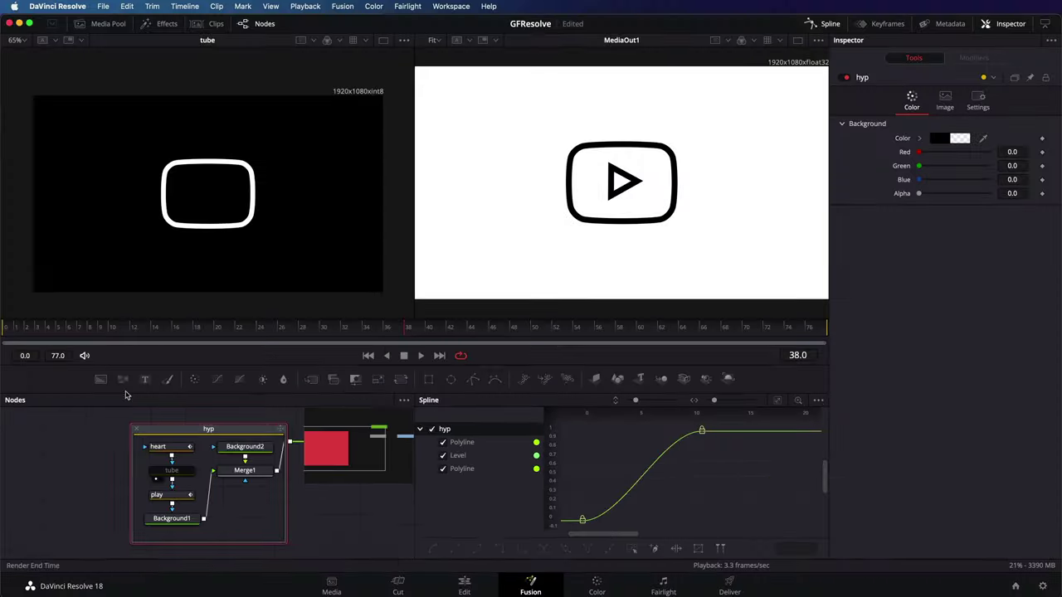
Step: Play the smoothed morph from frame 0 and return to the start
click(4, 328)
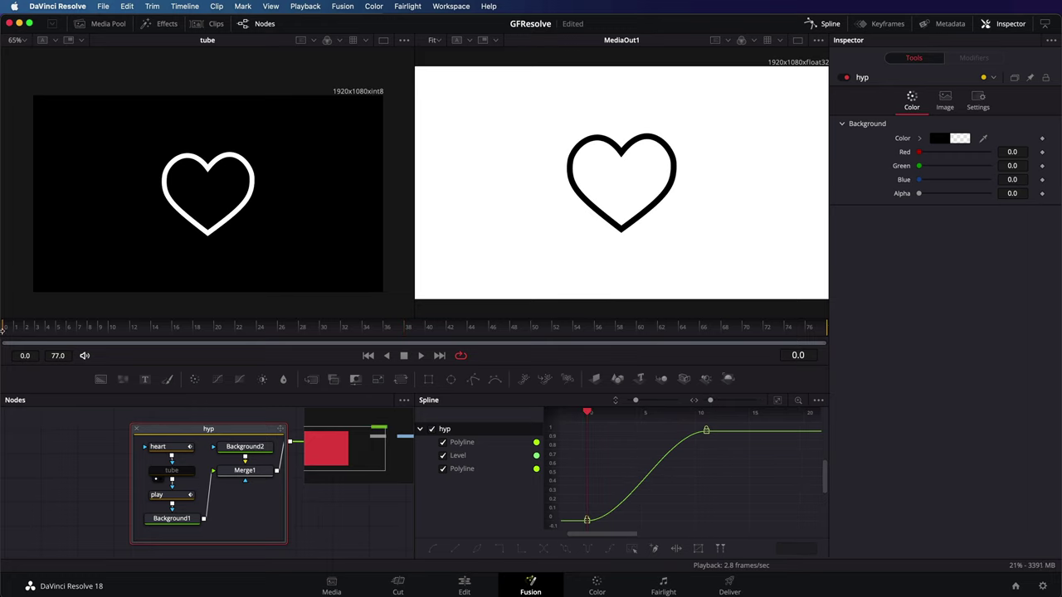
key(space)
key(space)
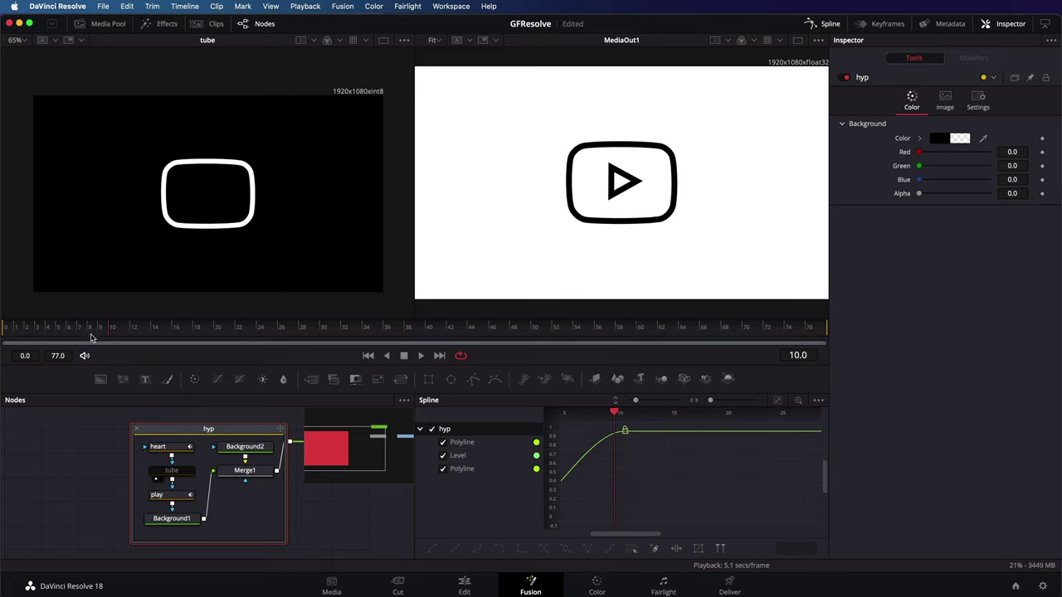
click(4, 333)
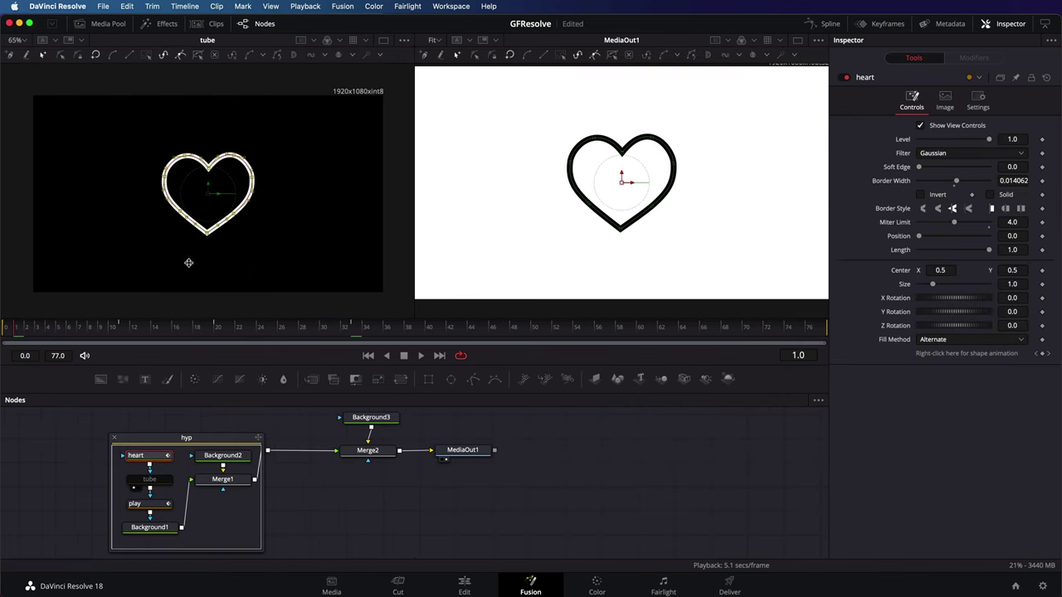
Step: Select all points of the heart mask at frame 1 and copy its polyline
drag(302, 245, 133, 129)
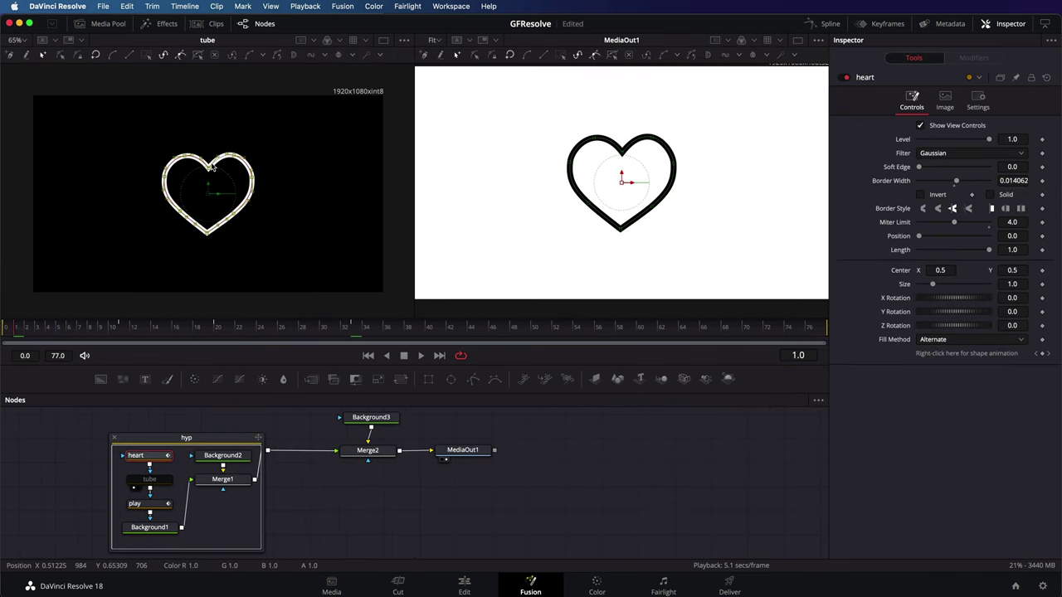
right_click(211, 166)
mouse_move(276, 363)
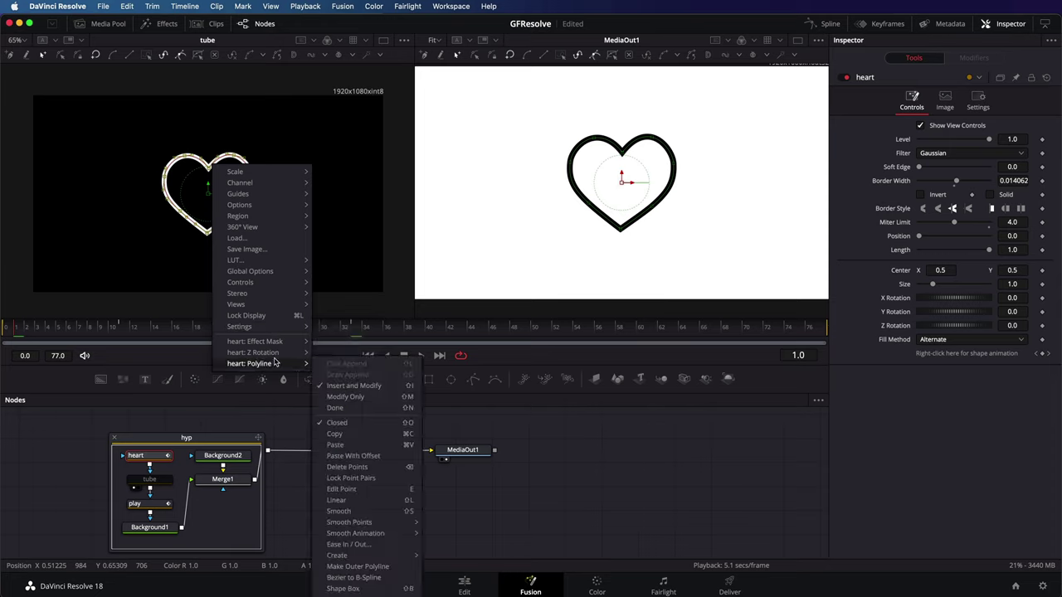
click(334, 434)
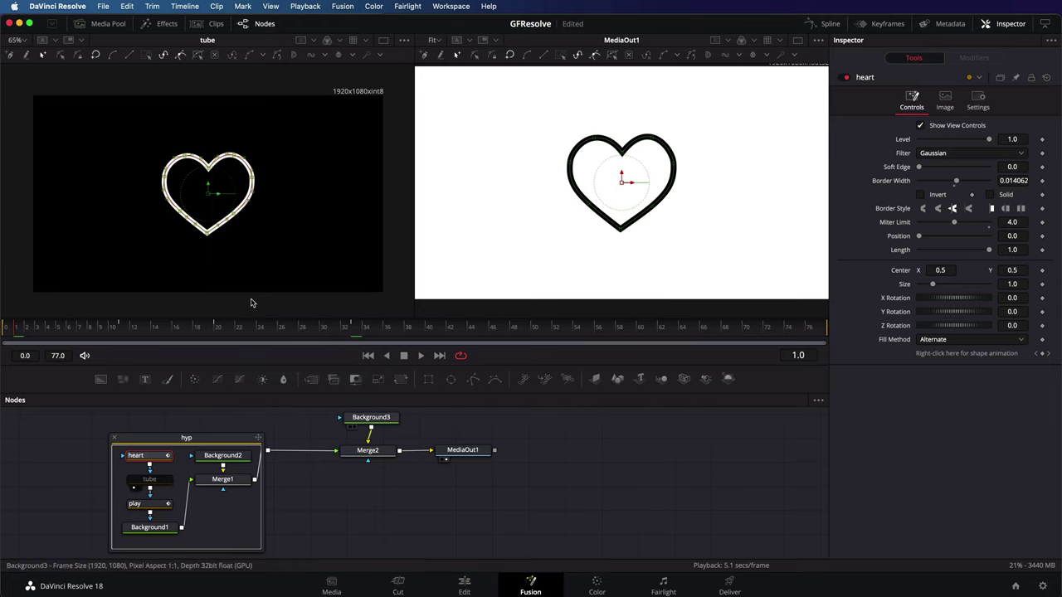
Step: Paste the copied heart polyline onto the heart mask at frame 33
key(space)
drag(346, 331, 352, 331)
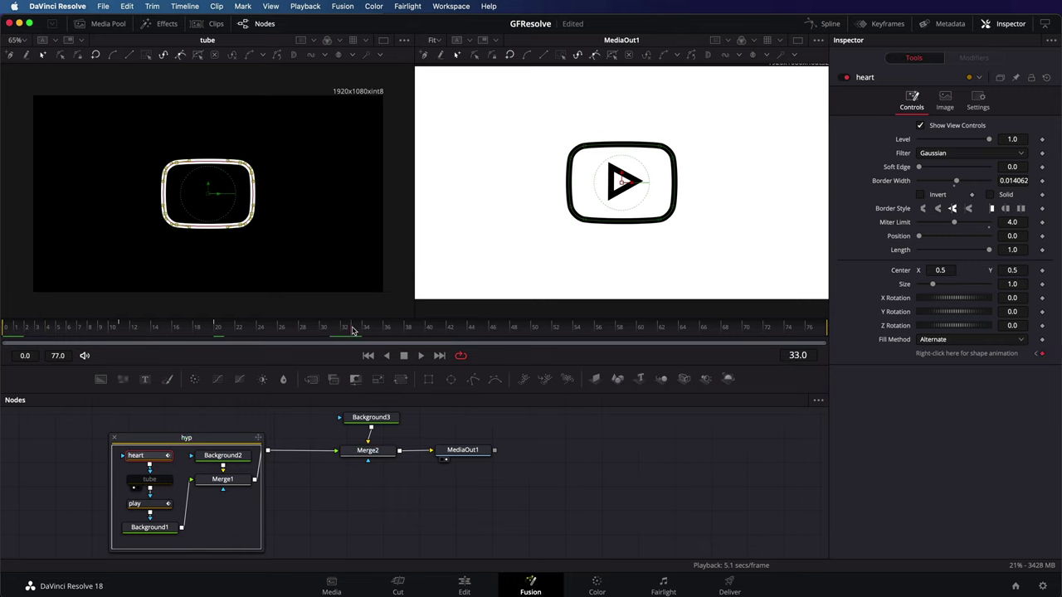
right_click(219, 225)
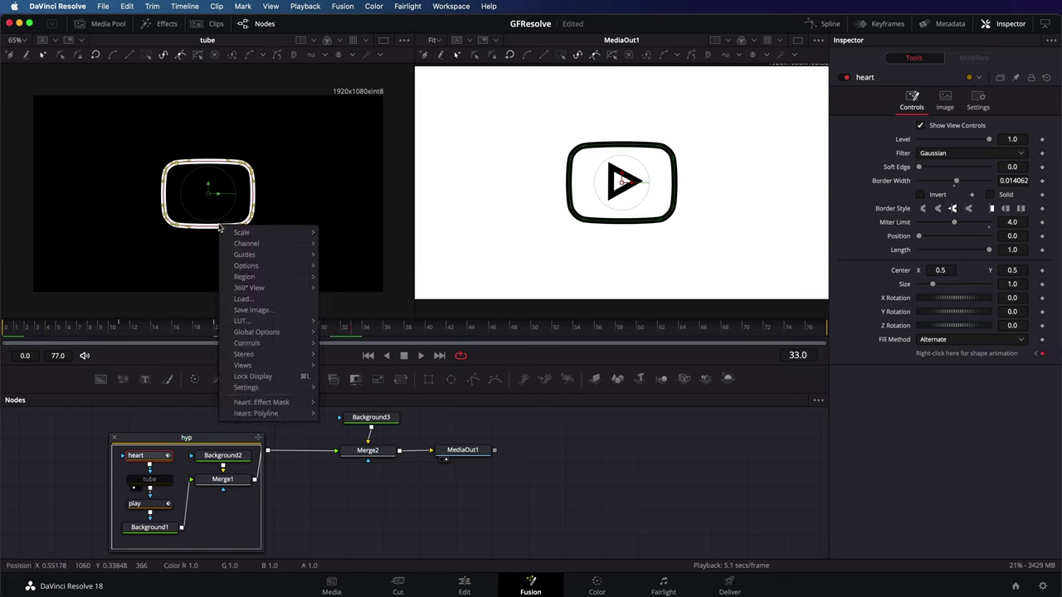
mouse_move(276, 416)
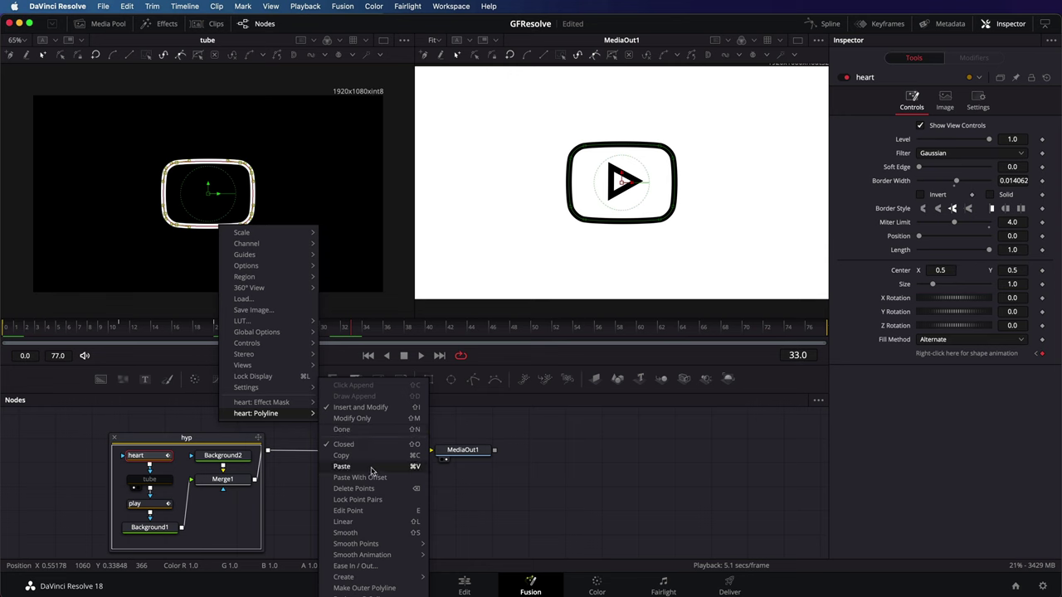
click(341, 467)
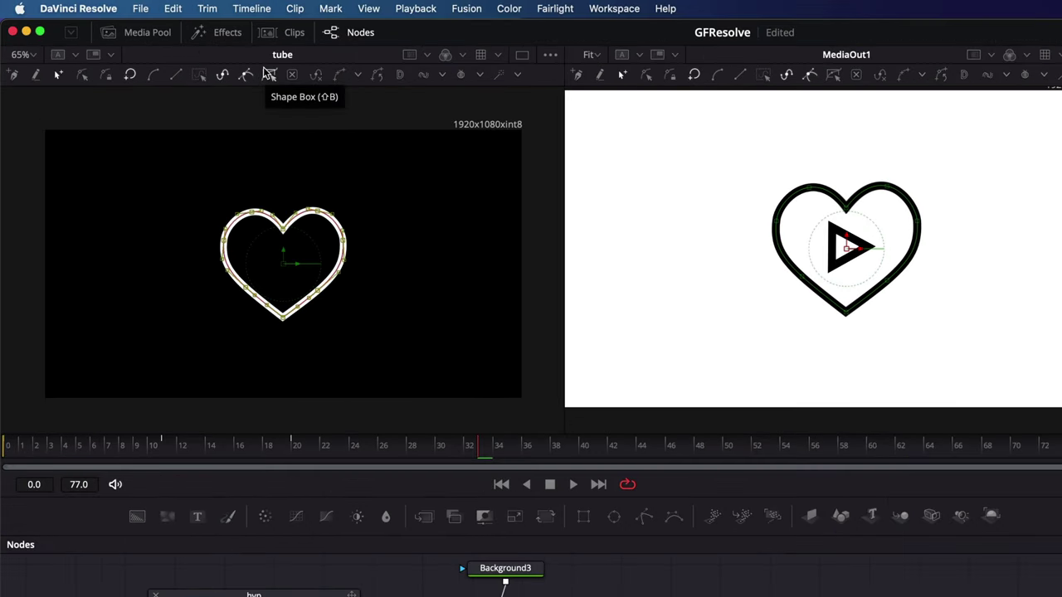
Step: Distort the heart mask unevenly with the Shape Box by pulling its corners outward
click(268, 74)
drag(344, 215, 409, 156)
drag(332, 318, 304, 347)
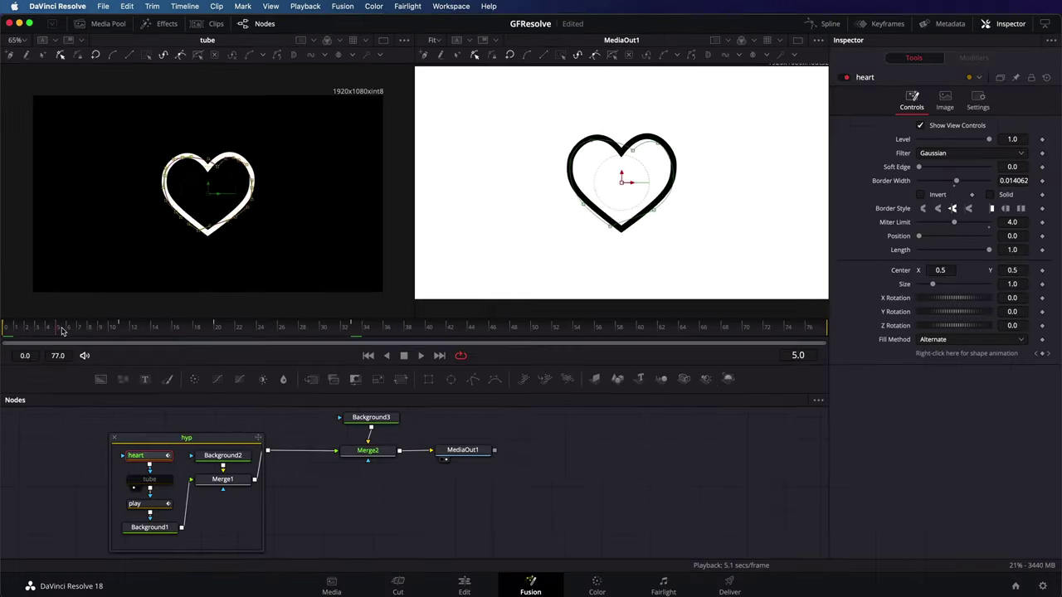
Step: Set the play mask's Level to 0.0 at frame 29
drag(63, 331, 313, 325)
click(134, 503)
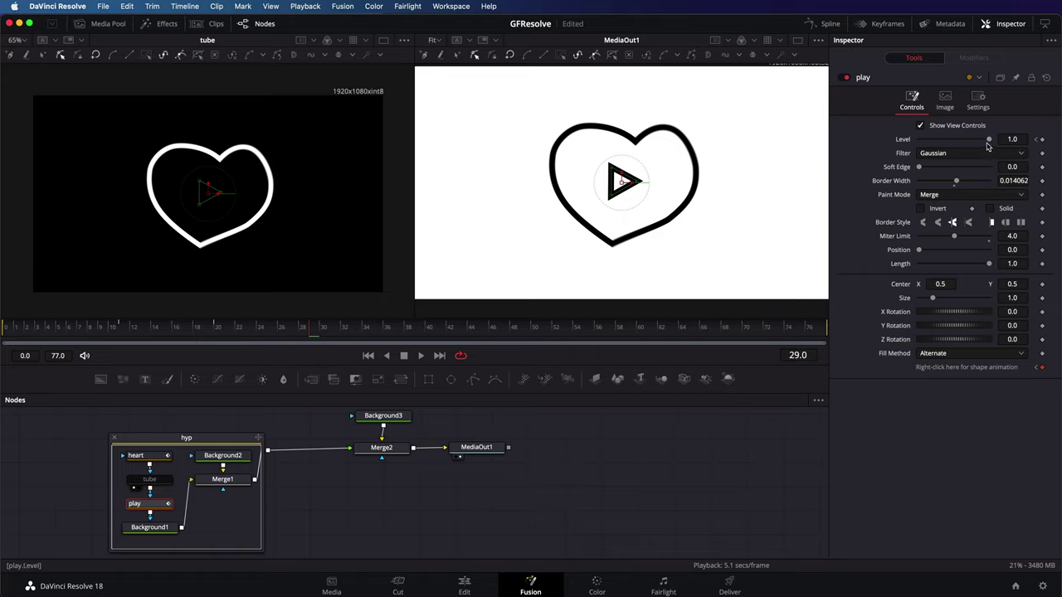
drag(988, 140, 917, 141)
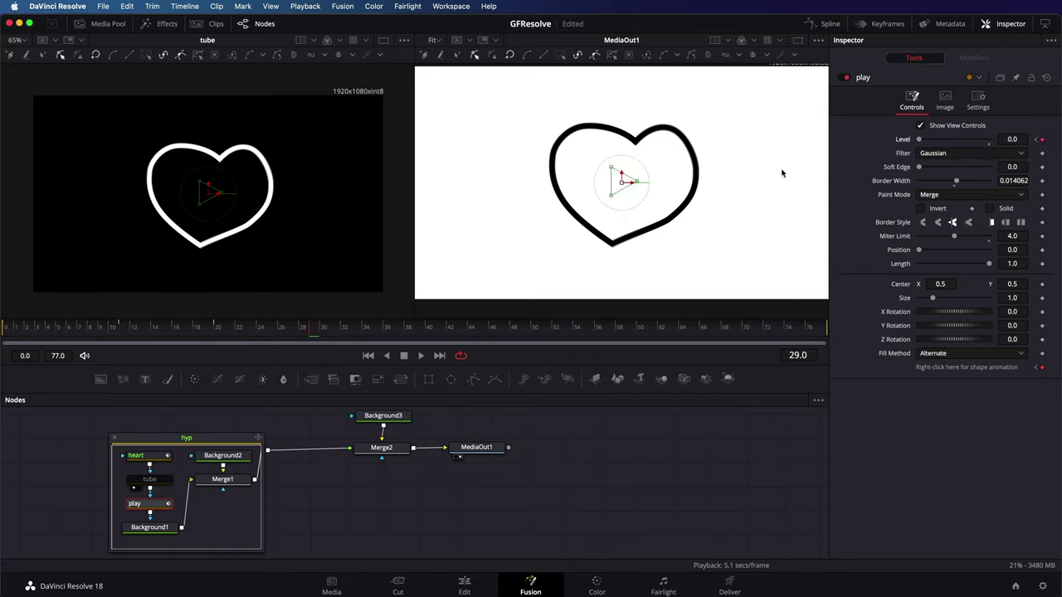
Step: Go to frame 44 and insert a Transform node between the hyp group and Merge2
drag(307, 336, 474, 337)
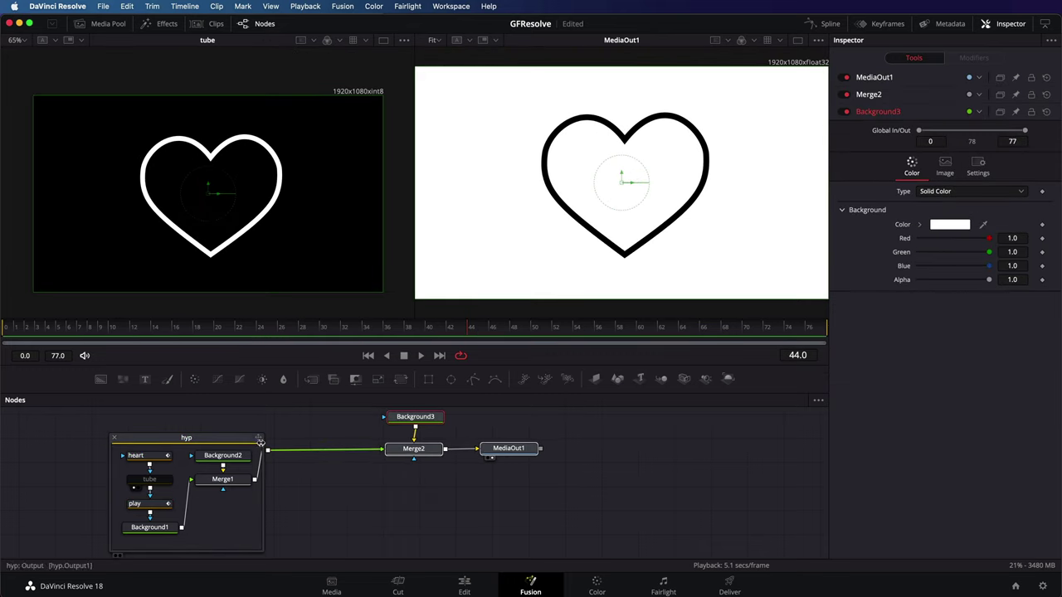
click(253, 444)
scroll(252, 444, down, 1)
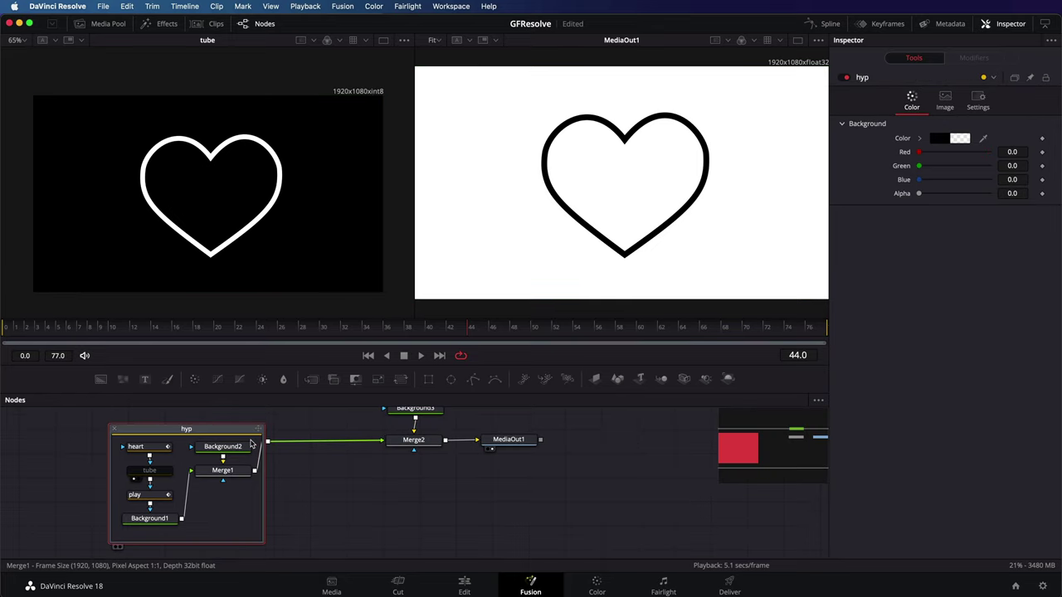
key(shift+space)
text(tranm)
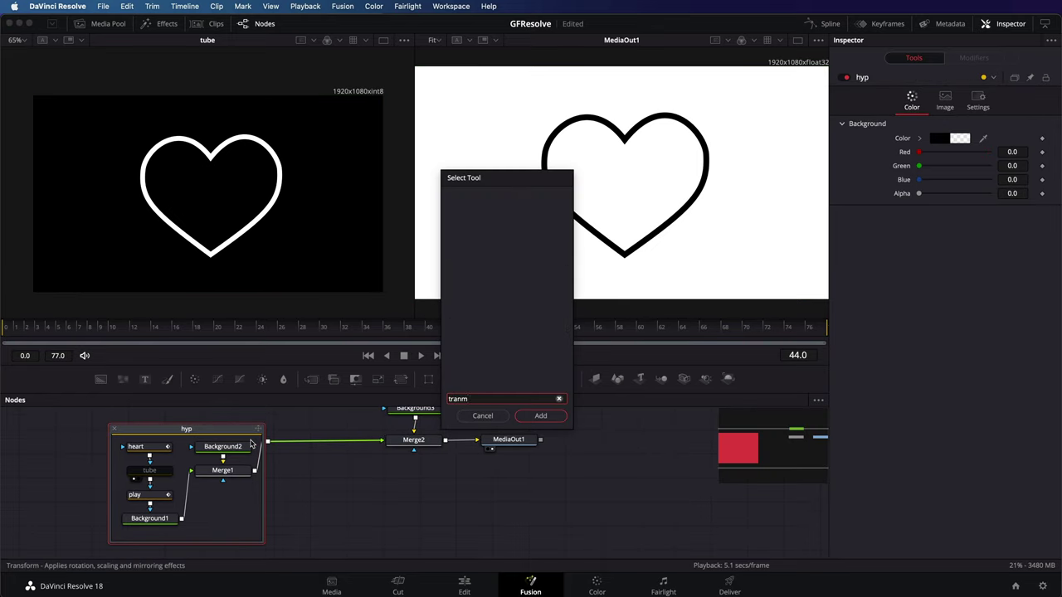
key(BackSpace)
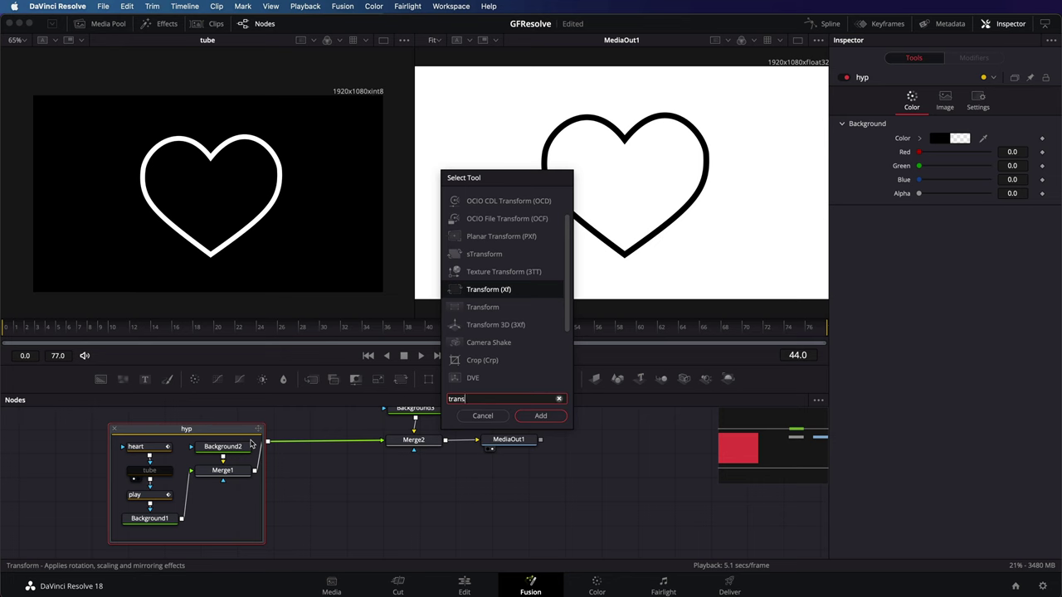
key(Return)
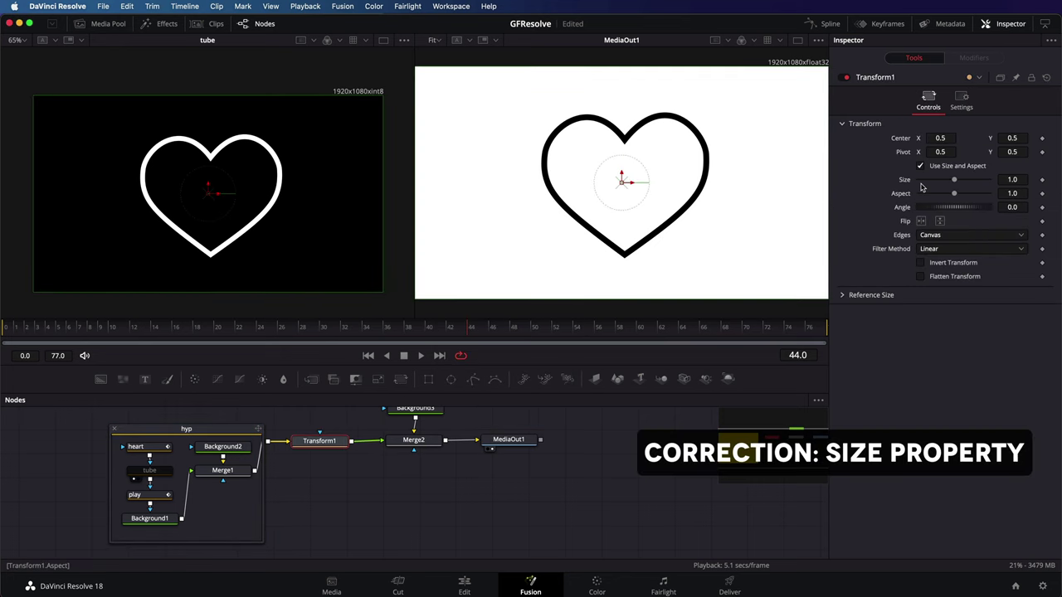
Step: Try enlarging the heart with a Transform Size of 1.44, and undo the change
drag(956, 187, 960, 184)
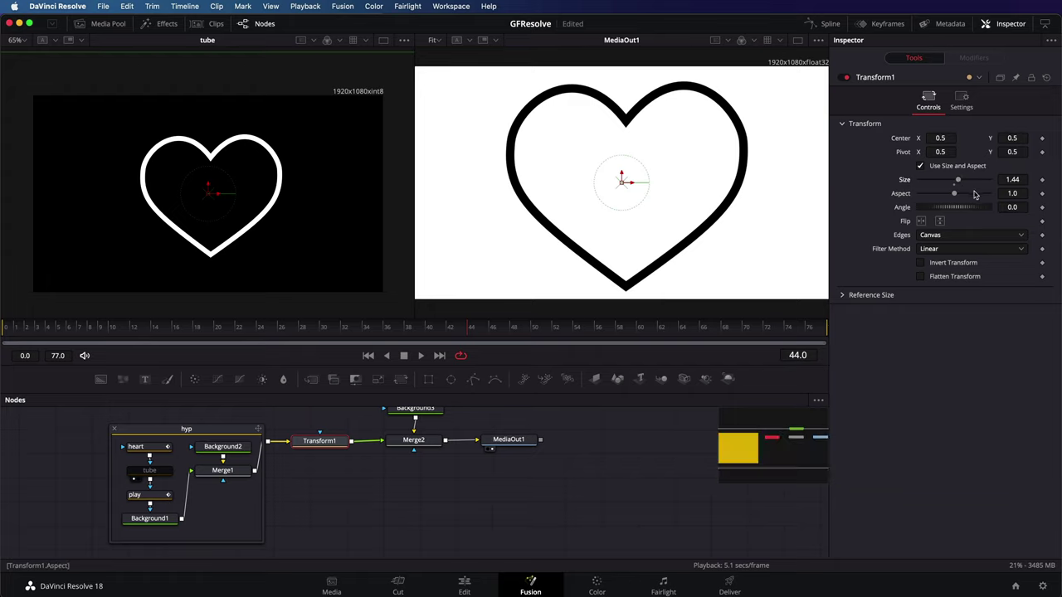
key(super+z)
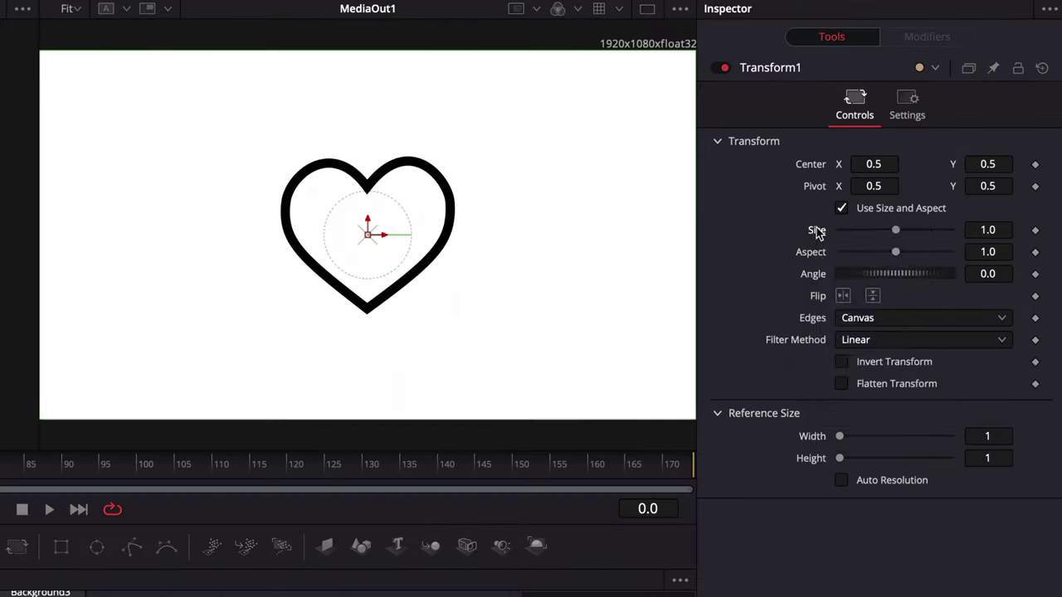
Step: Drive the Transform's Size with the expression iif( time % 15 == 0 or time < 40 ,1 , 1+(time%15)*0.01)
right_click(818, 230)
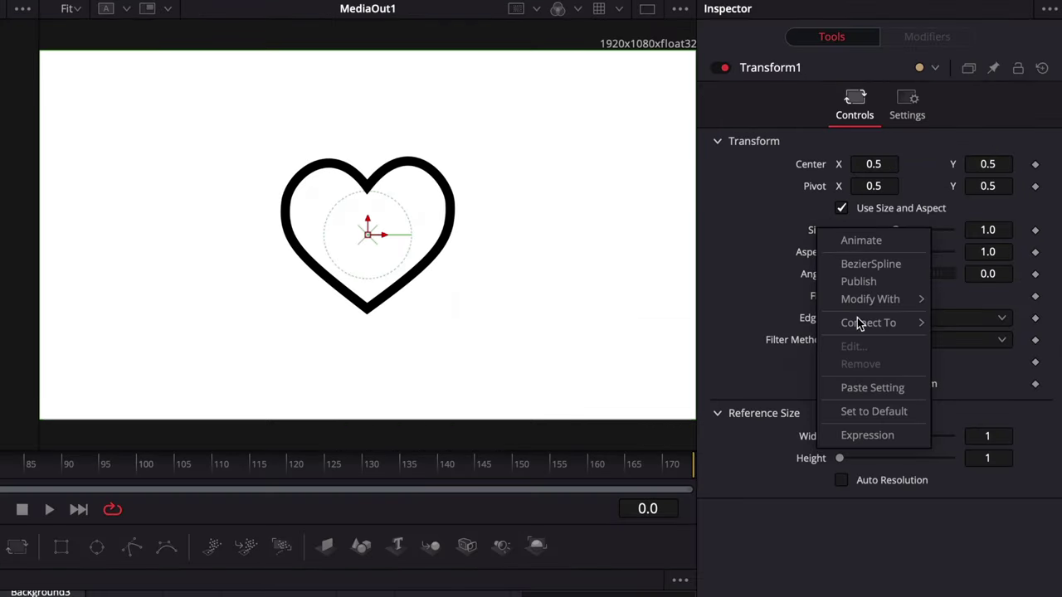
click(884, 438)
drag(875, 255, 809, 252)
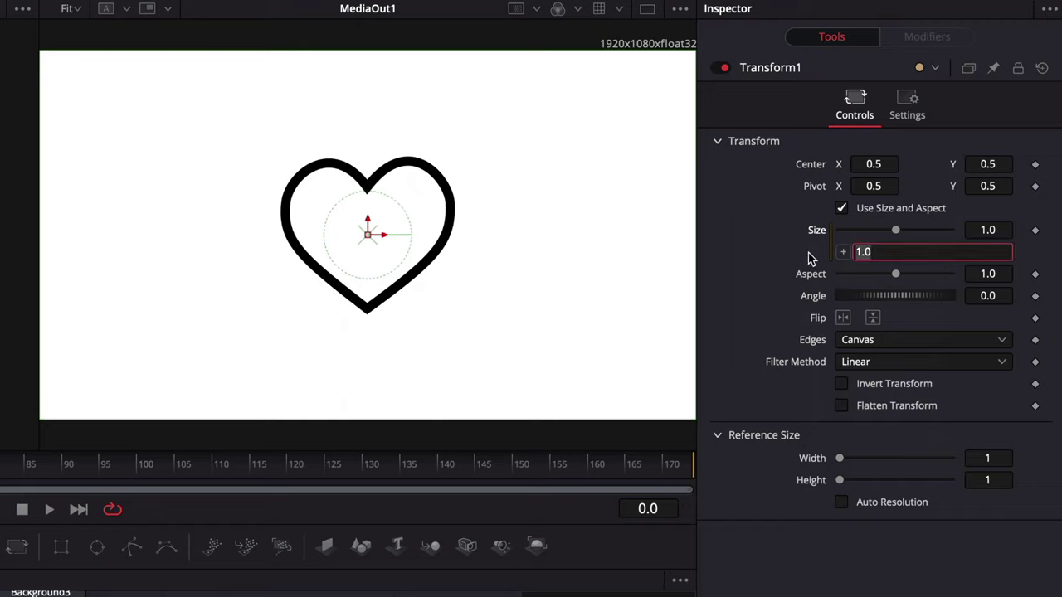
key(ctrl+v)
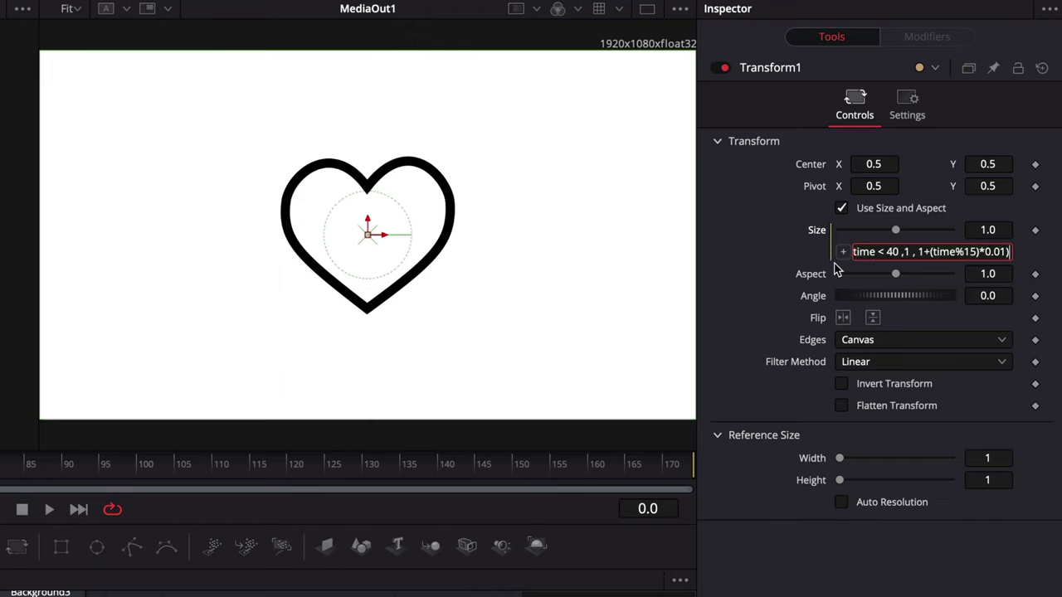
drag(892, 254, 745, 255)
click(895, 256)
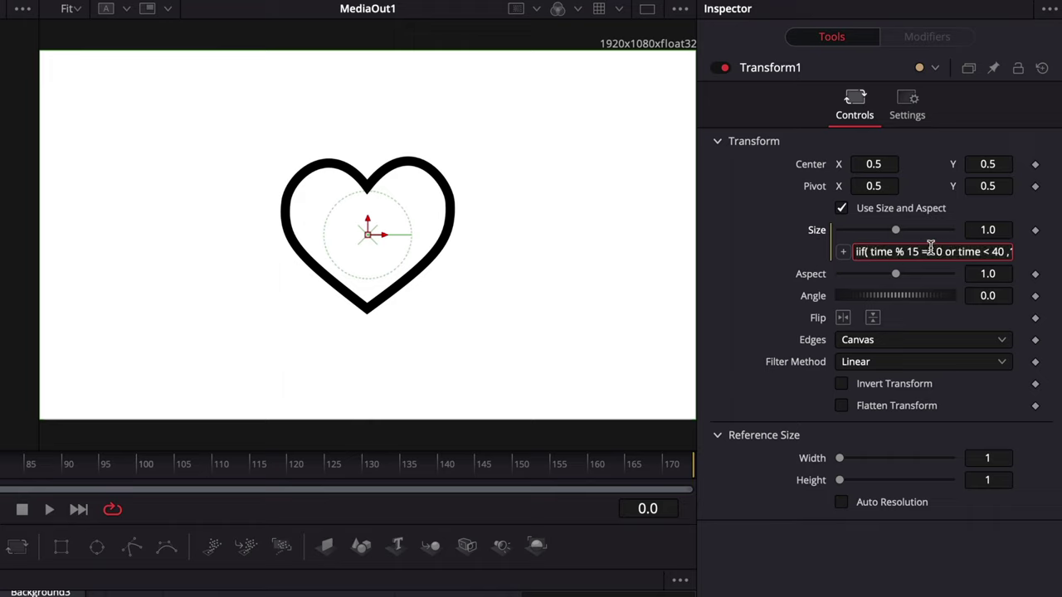
drag(981, 252, 1031, 253)
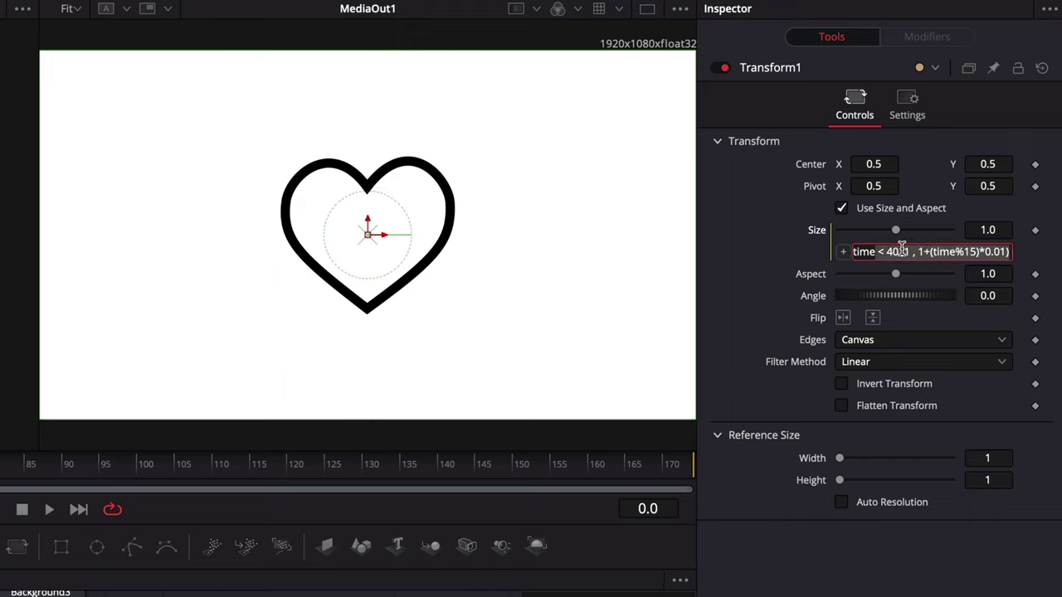
click(901, 250)
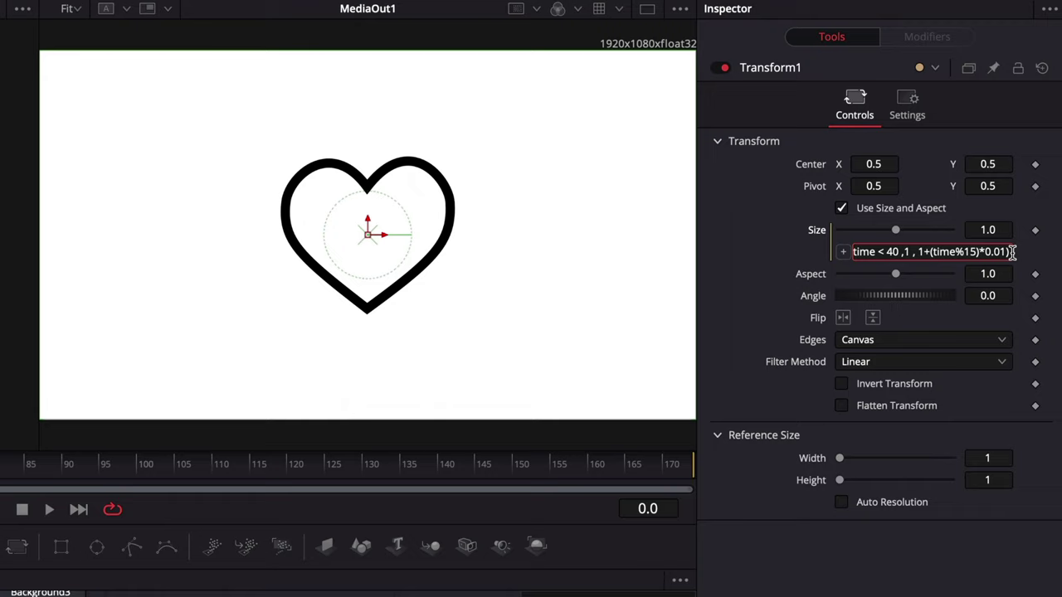
key(space)
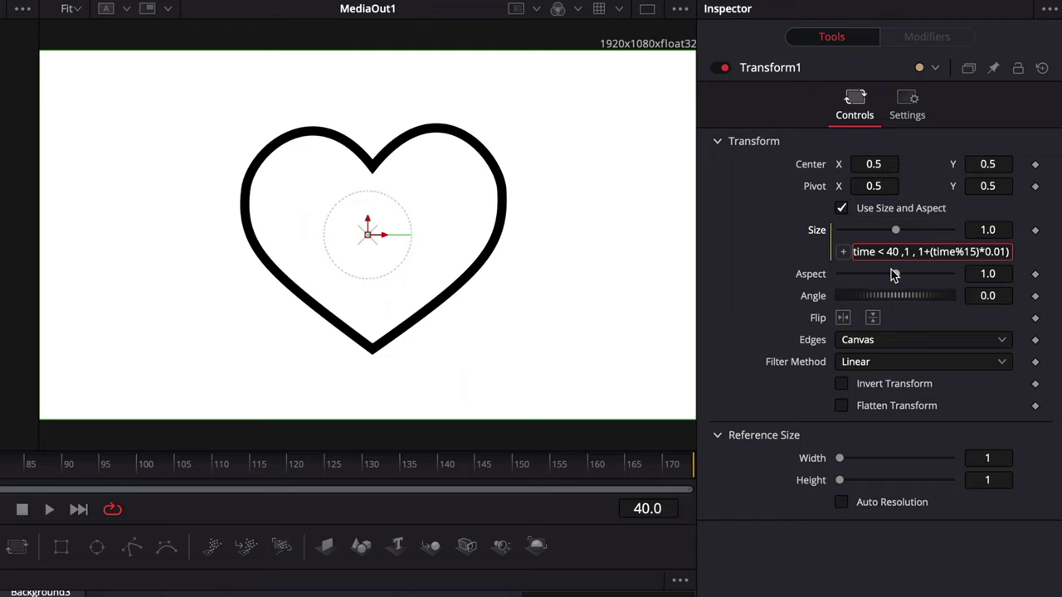
key(Tab)
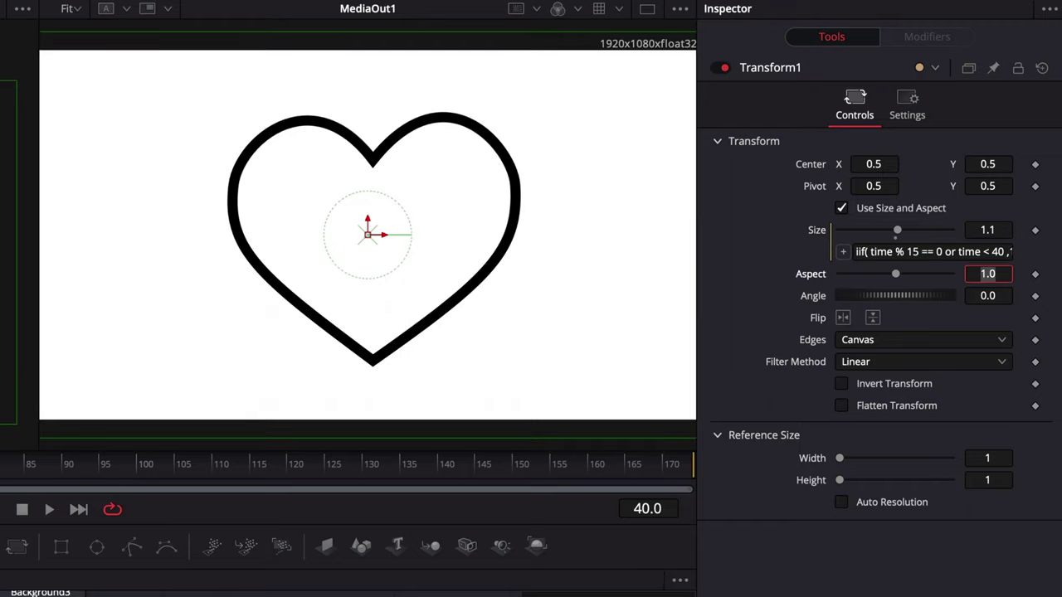